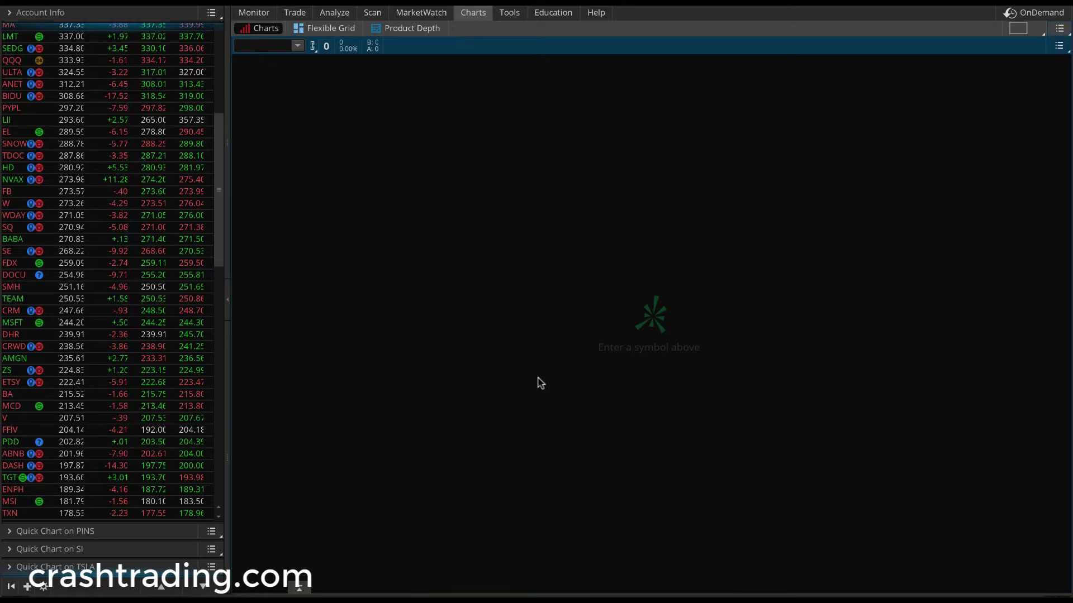
Arrange the charts in a grid of three columns and four rows
{"action": "left_click", "coordinate": [1019, 28]}
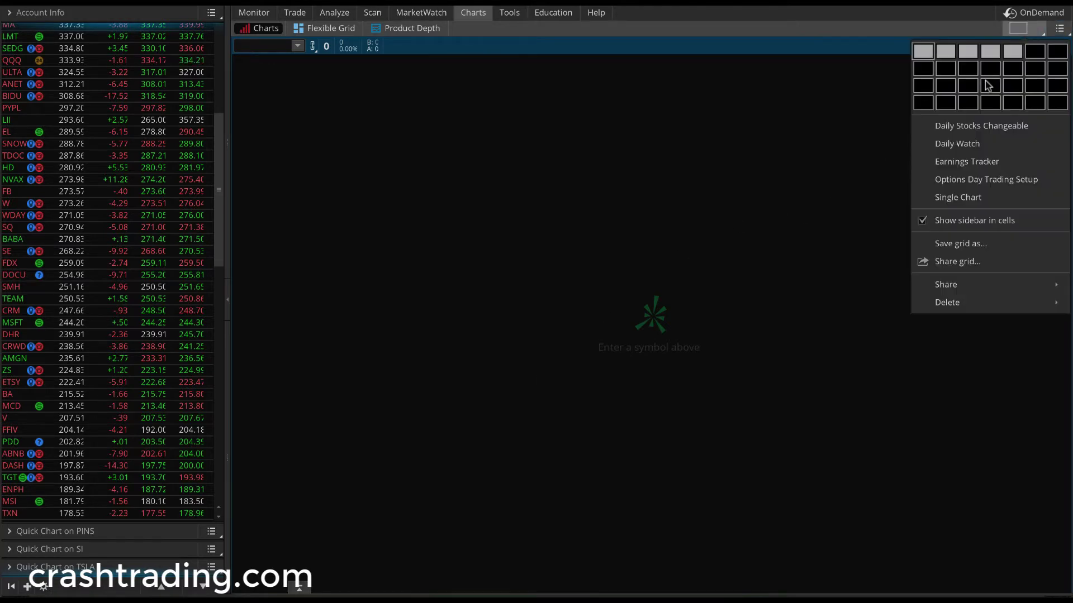
{"action": "left_click", "coordinate": [969, 106]}
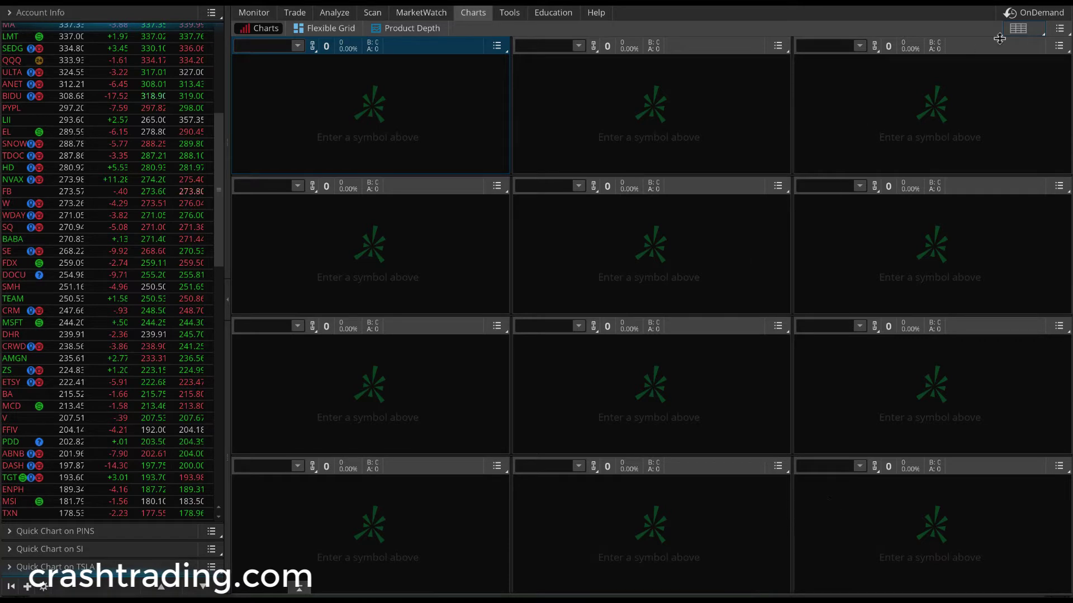
Load /ES in the first-row chart of the third column
{"action": "left_click", "coordinate": [824, 46]}
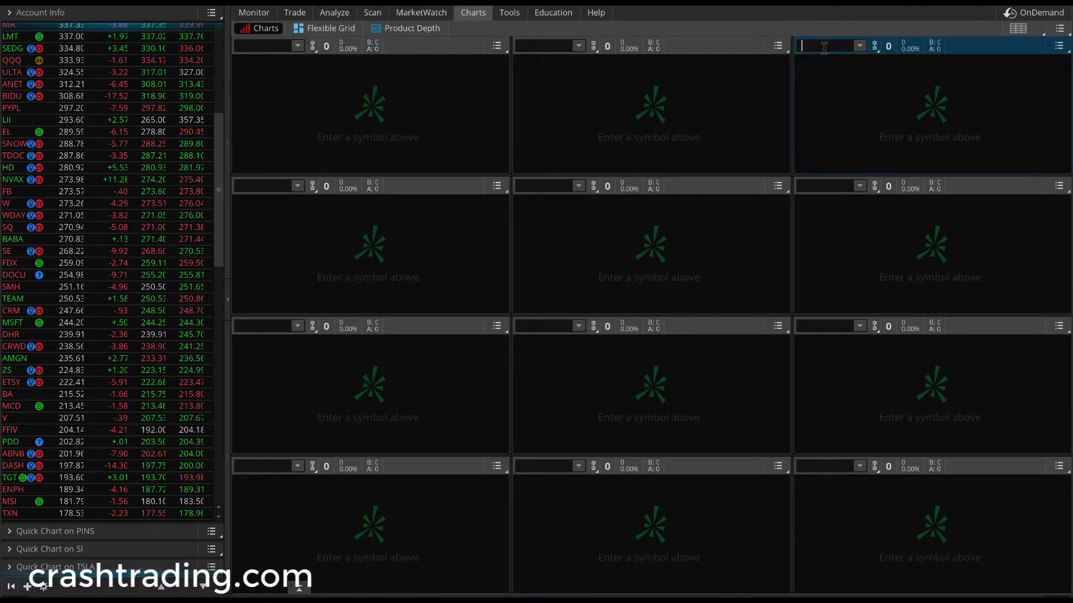
{"action": "type", "text": "/ES"}
{"action": "key", "text": "Return"}
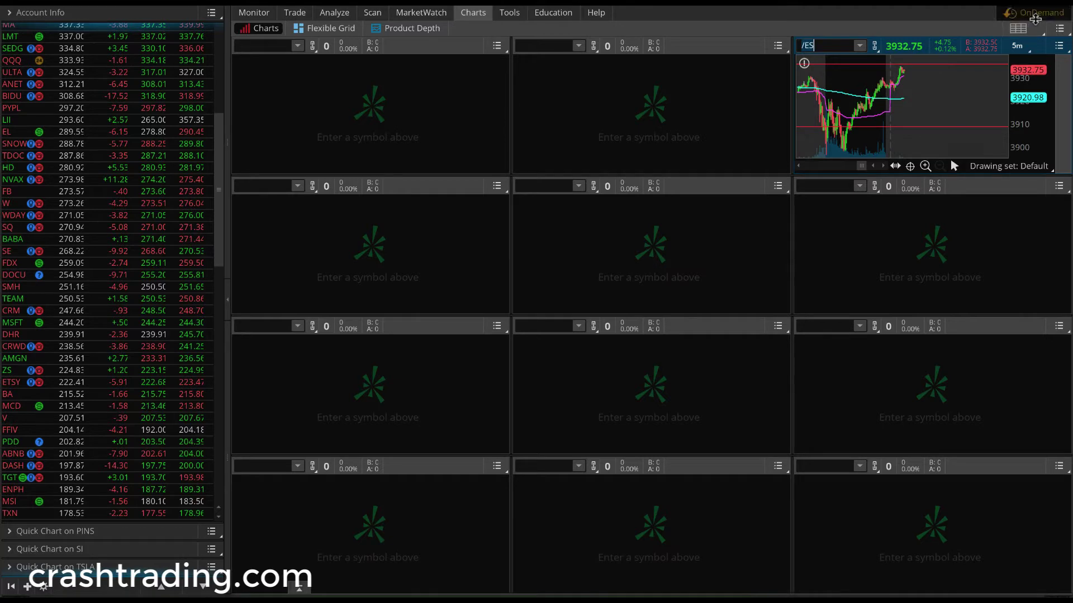
Try a four-by-four chart grid, and return to three columns by four rows
{"action": "left_click", "coordinate": [1018, 28]}
{"action": "left_click", "coordinate": [989, 103]}
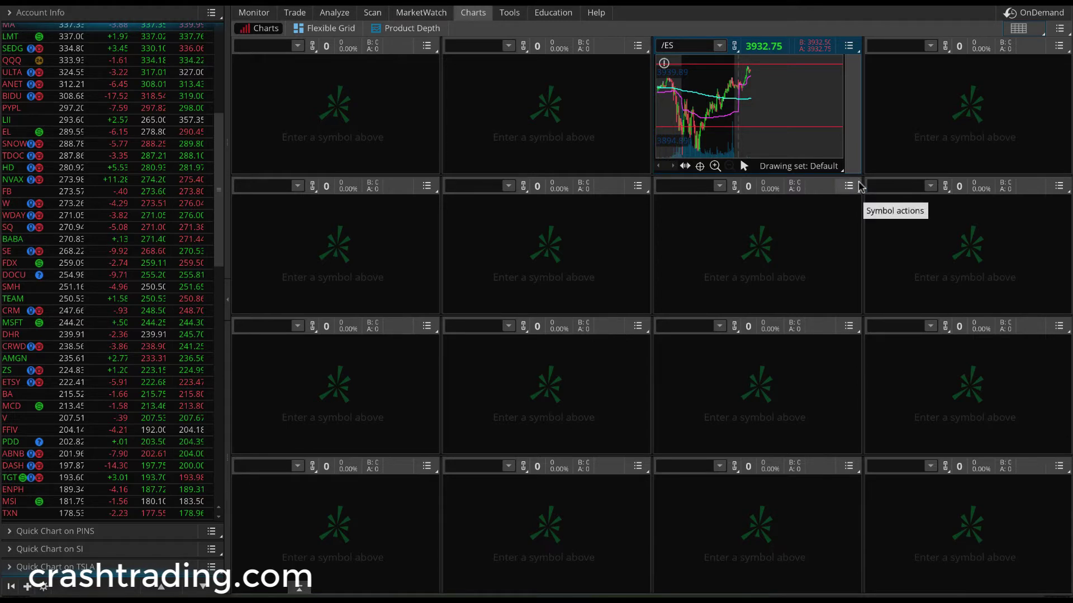
{"action": "left_click", "coordinate": [1018, 28]}
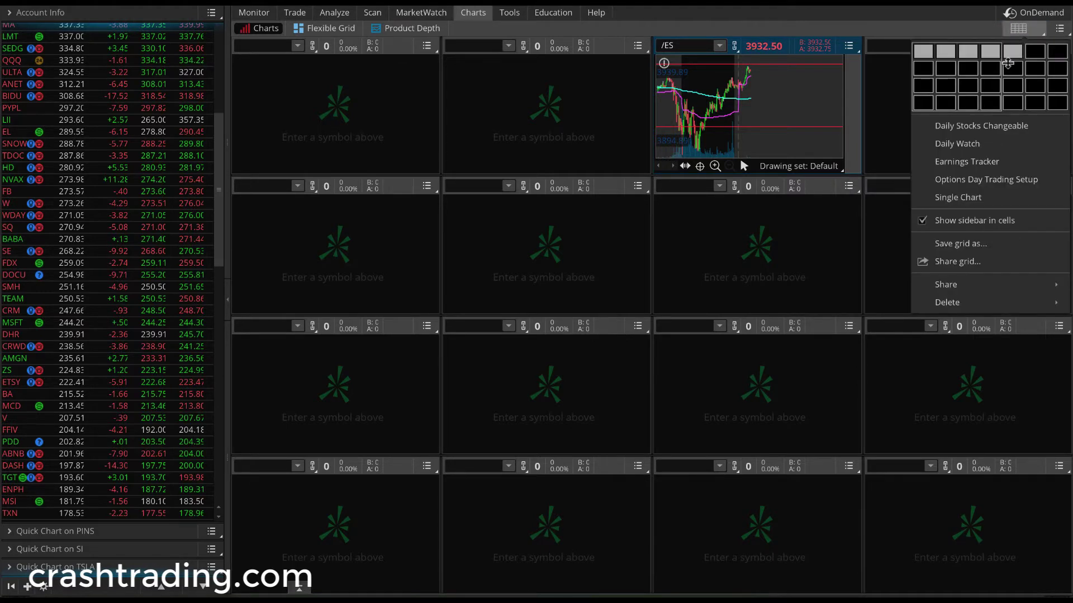
{"action": "left_click", "coordinate": [975, 115]}
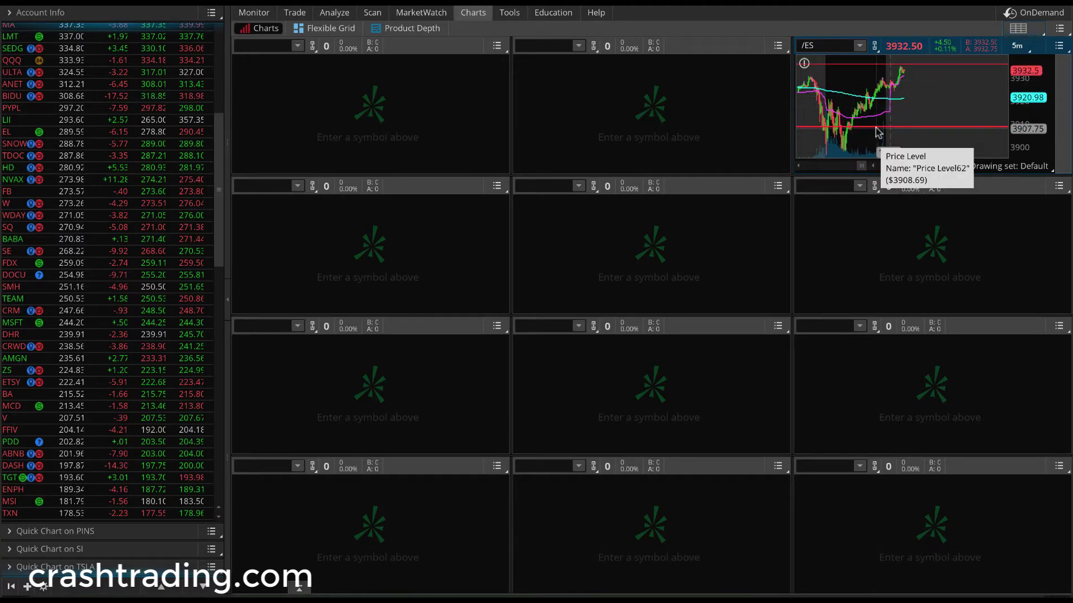
Replace /ES with SPY in the first-row chart of the third column
{"action": "left_click", "coordinate": [820, 48]}
{"action": "type", "text": "SI"}
{"action": "key", "text": "Return"}
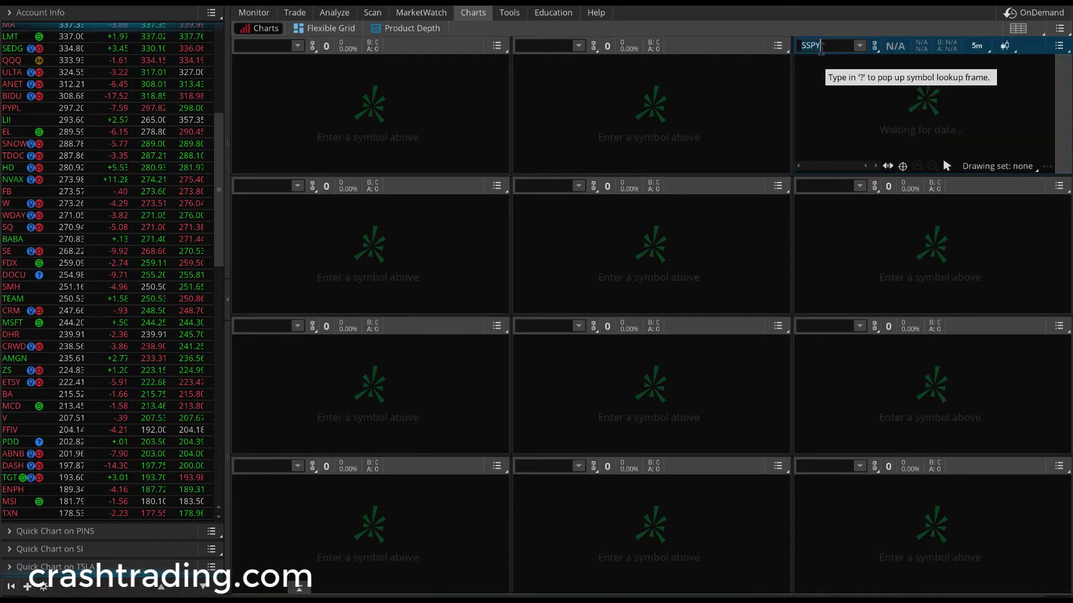
{"action": "left_click", "coordinate": [821, 48]}
{"action": "type", "text": "SPY"}
{"action": "key", "text": "Return"}
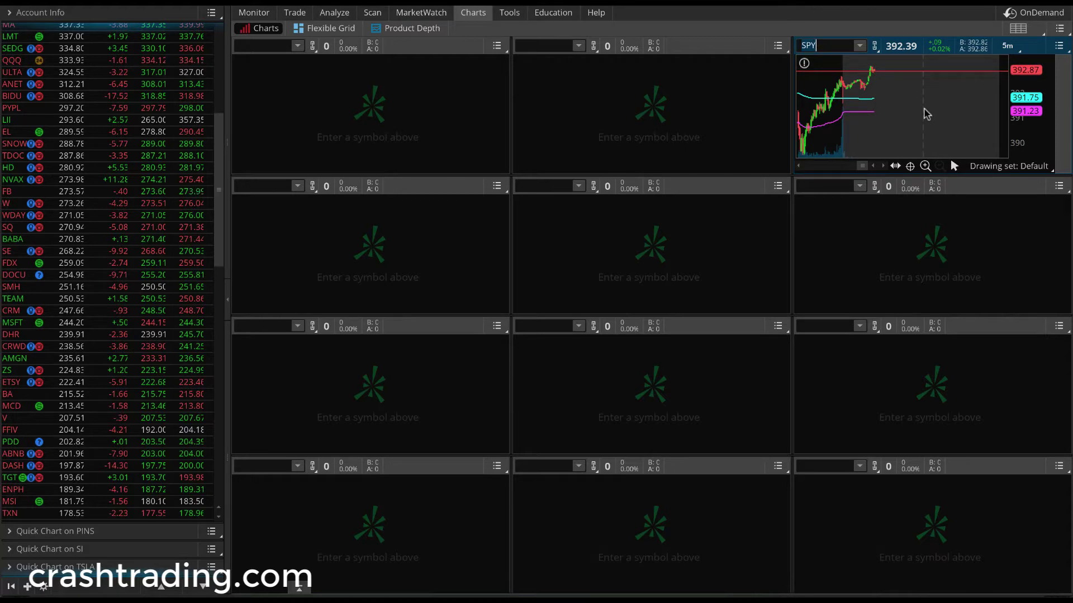
Load VIX in the third column's second-row chart, directly below SPY
{"action": "left_click", "coordinate": [816, 188]}
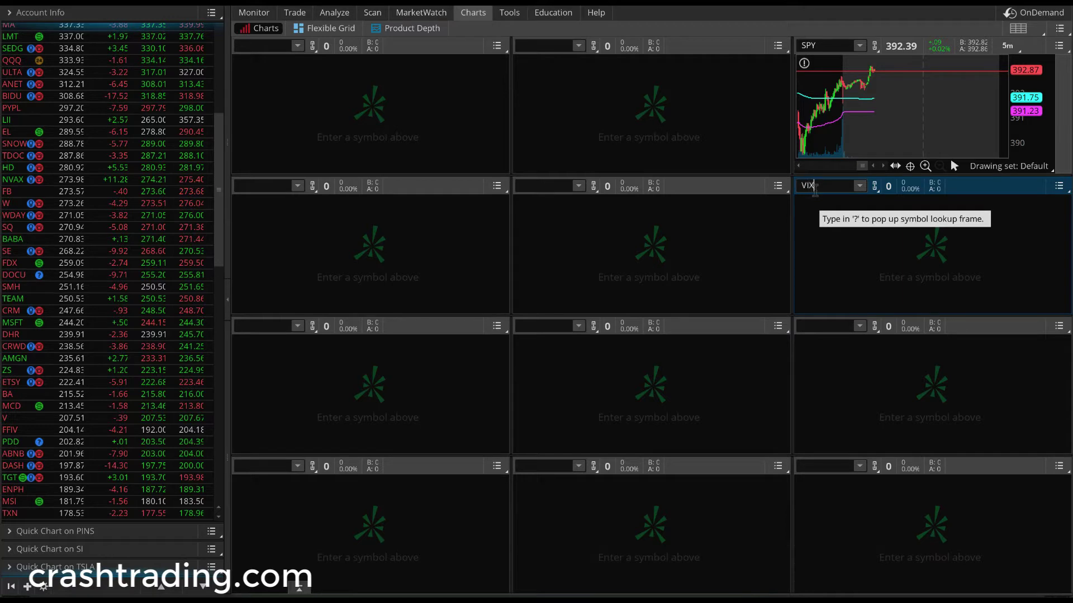
{"action": "type", "text": "VIX"}
{"action": "key", "text": "Return"}
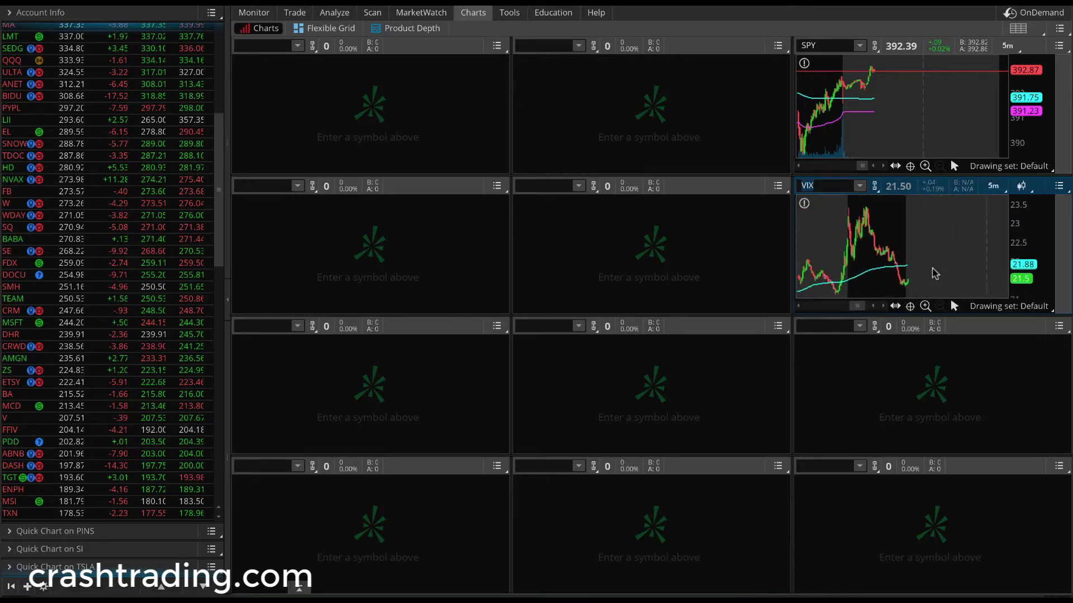
{"action": "scroll", "coordinate": [849, 134], "scroll_direction": "up", "scroll_amount": 2}
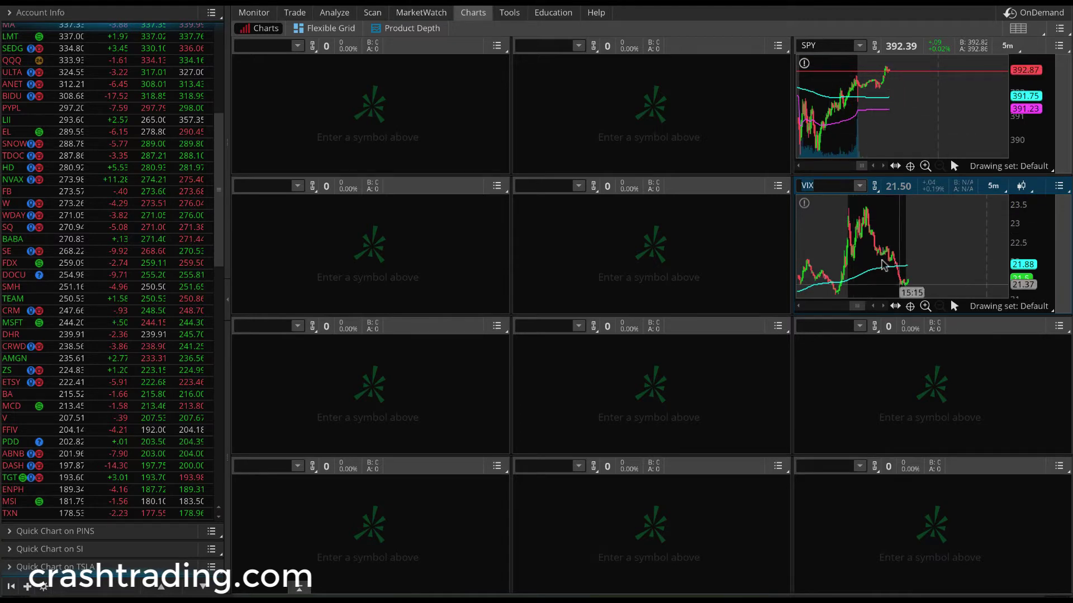
{"action": "scroll", "coordinate": [905, 241], "scroll_direction": "down", "scroll_amount": 1}
{"action": "scroll", "coordinate": [856, 98], "scroll_direction": "down", "scroll_amount": 1}
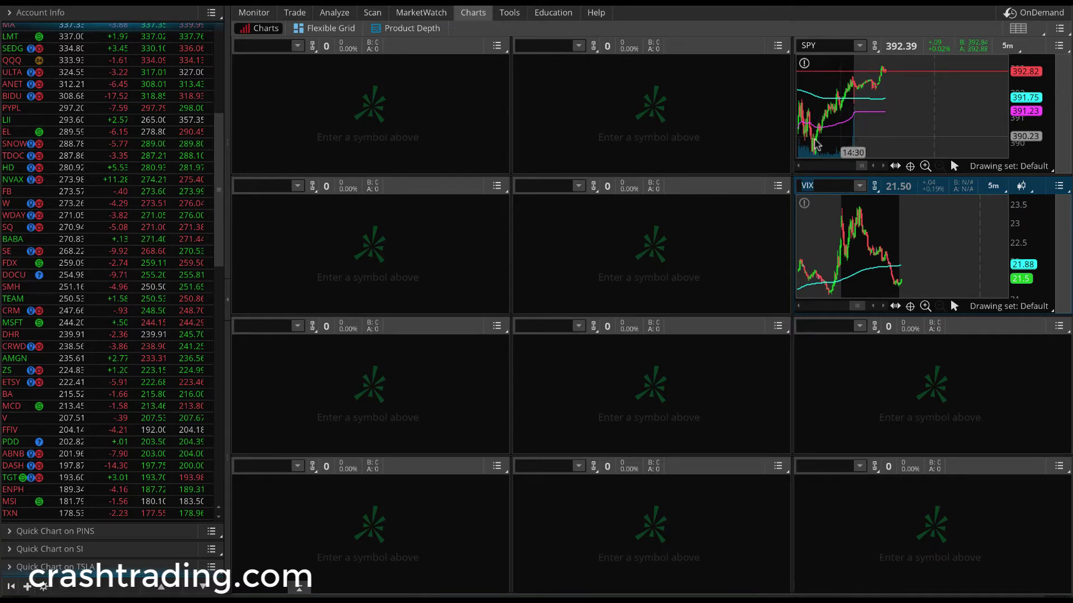
{"action": "scroll", "coordinate": [888, 87], "scroll_direction": "up", "scroll_amount": 1}
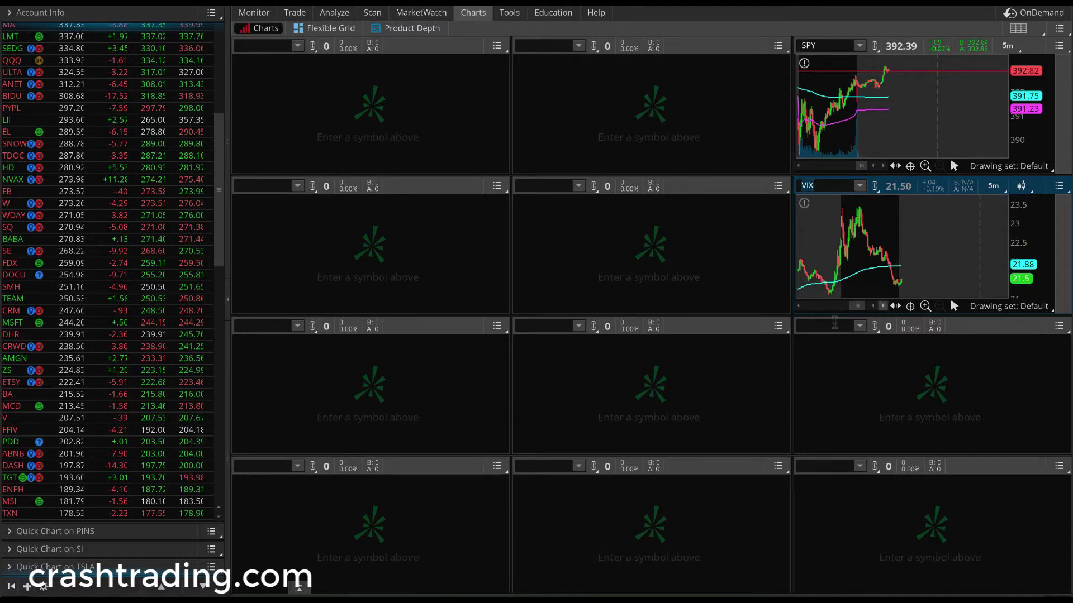
Load $DXY in the third row and /BTC in the fourth row of the third column
{"action": "left_click", "coordinate": [828, 325]}
{"action": "type", "text": "$DXY"}
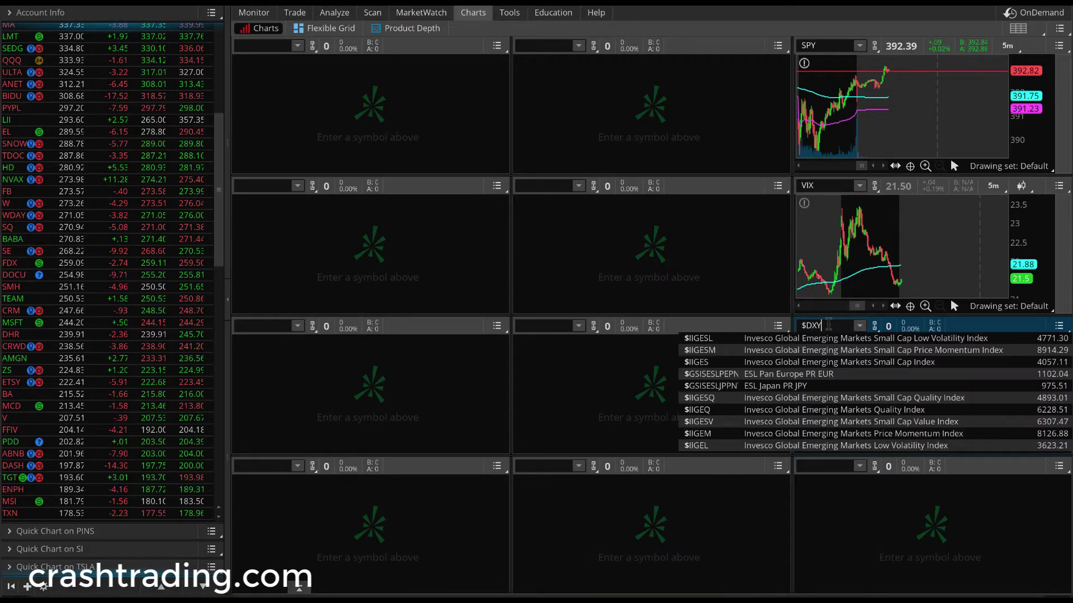
{"action": "key", "text": "Return"}
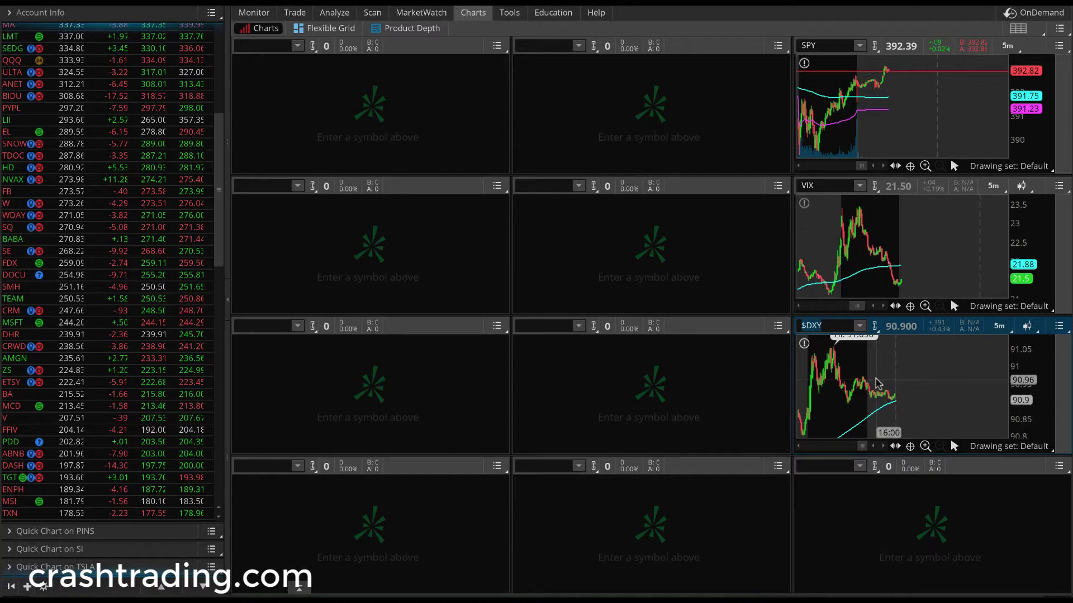
{"action": "scroll", "coordinate": [874, 380], "scroll_direction": "up", "scroll_amount": 2}
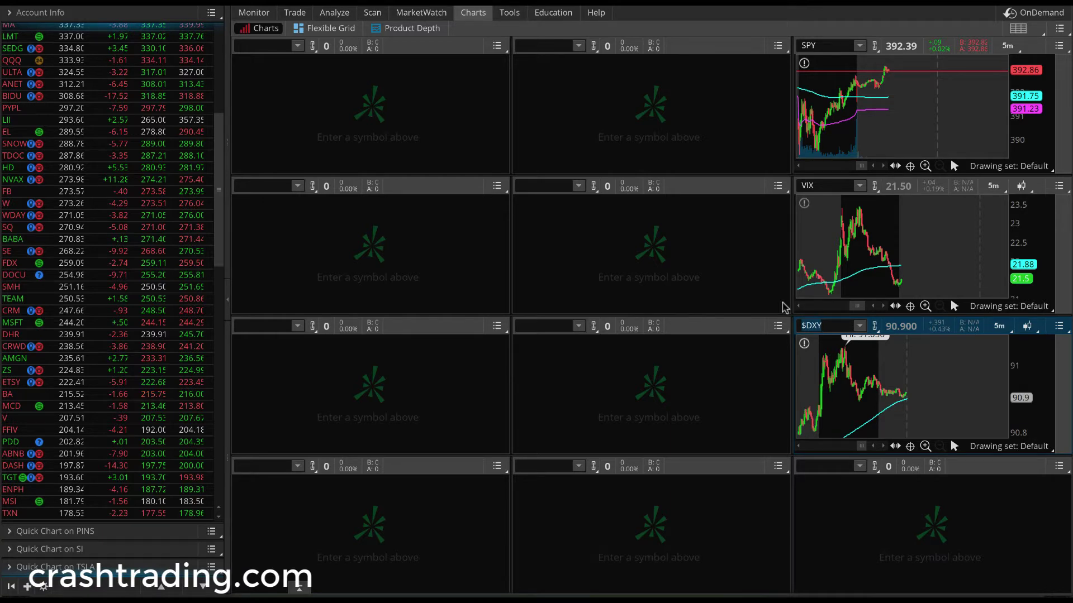
{"action": "left_click", "coordinate": [819, 468]}
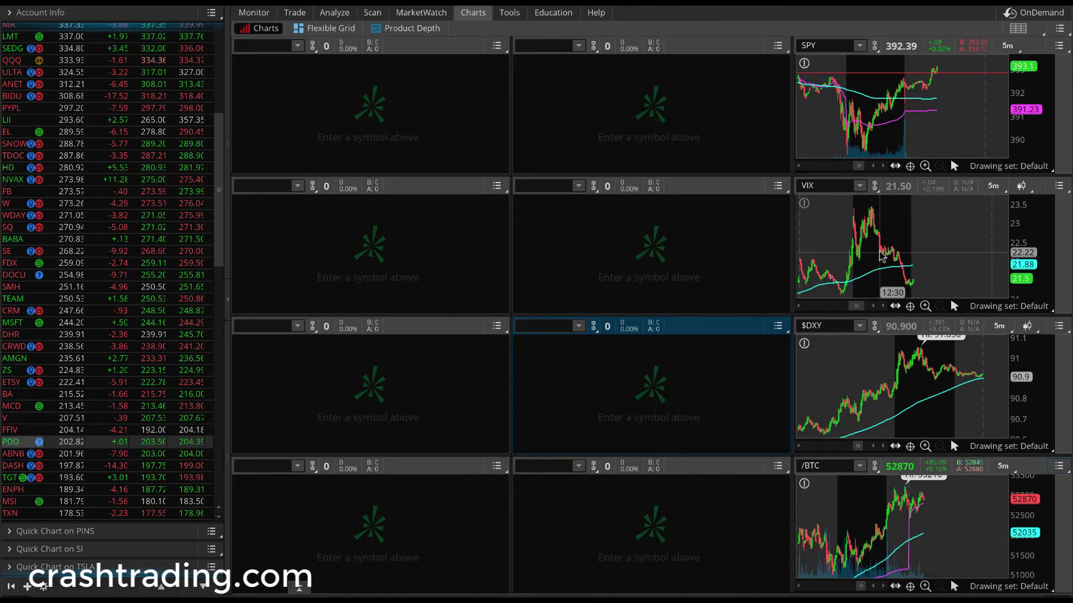
Examine how SPY and VIX move relative to each other on their 5-minute charts
{"action": "scroll", "coordinate": [881, 256], "scroll_direction": "up", "scroll_amount": 2}
{"action": "scroll", "coordinate": [881, 256], "scroll_direction": "down", "scroll_amount": 2}
{"action": "scroll", "coordinate": [971, 111], "scroll_direction": "up", "scroll_amount": 3}
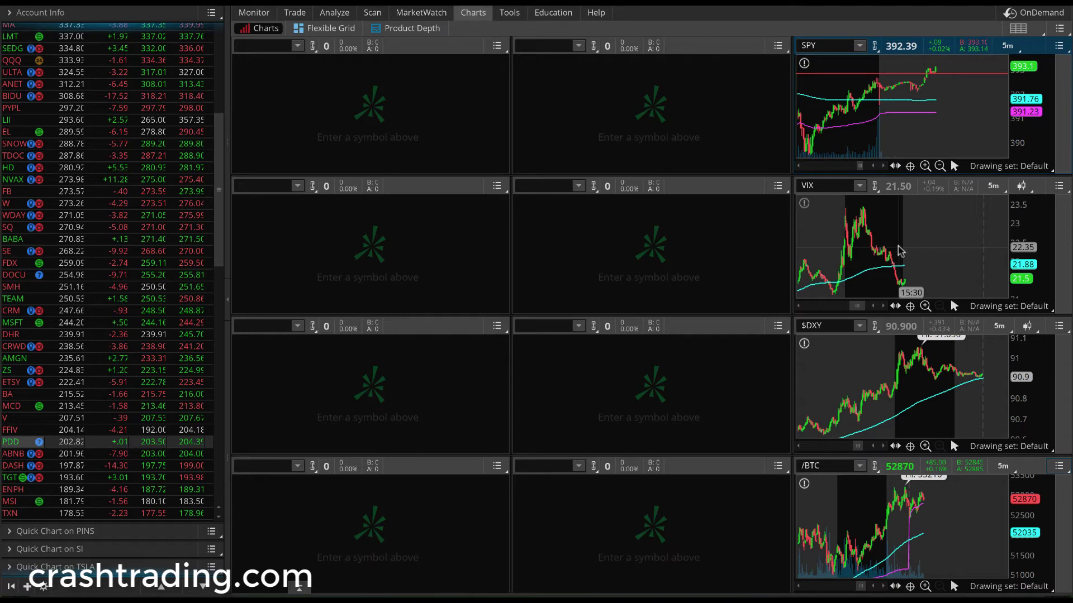
{"action": "scroll", "coordinate": [899, 252], "scroll_direction": "up", "scroll_amount": 1}
{"action": "scroll", "coordinate": [899, 252], "scroll_direction": "up", "scroll_amount": 1}
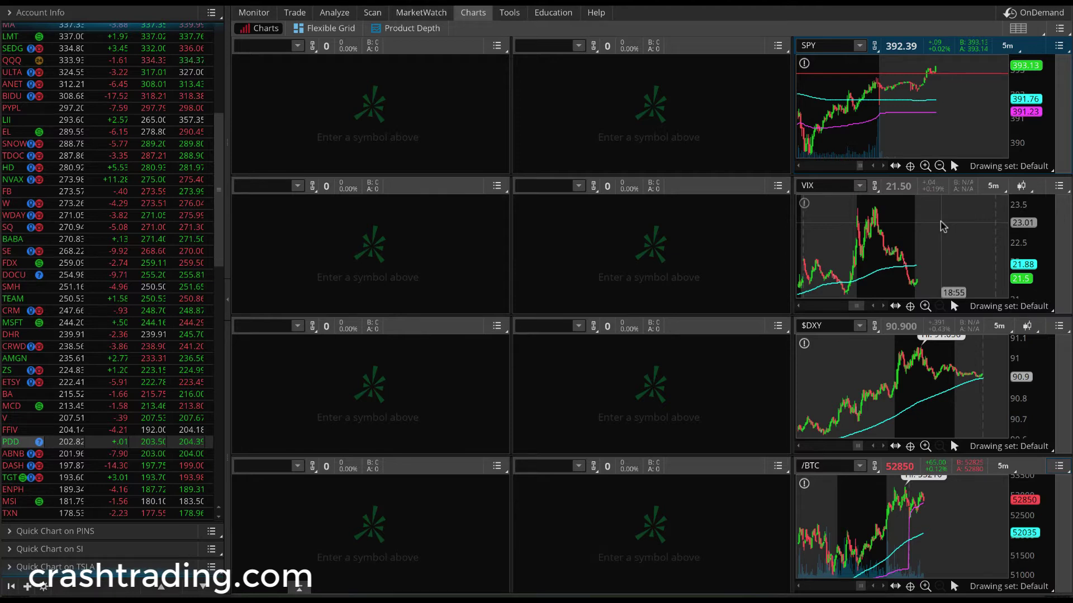
{"action": "scroll", "coordinate": [908, 98], "scroll_direction": "down", "scroll_amount": 3}
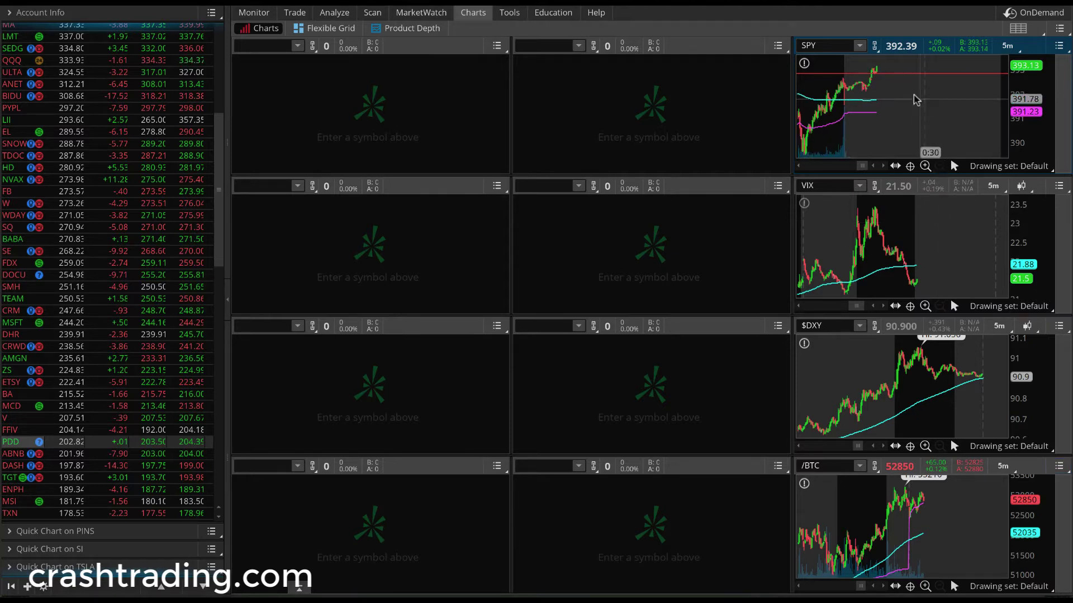
{"action": "scroll", "coordinate": [948, 97], "scroll_direction": "up", "scroll_amount": 1}
{"action": "scroll", "coordinate": [948, 98], "scroll_direction": "up", "scroll_amount": 1}
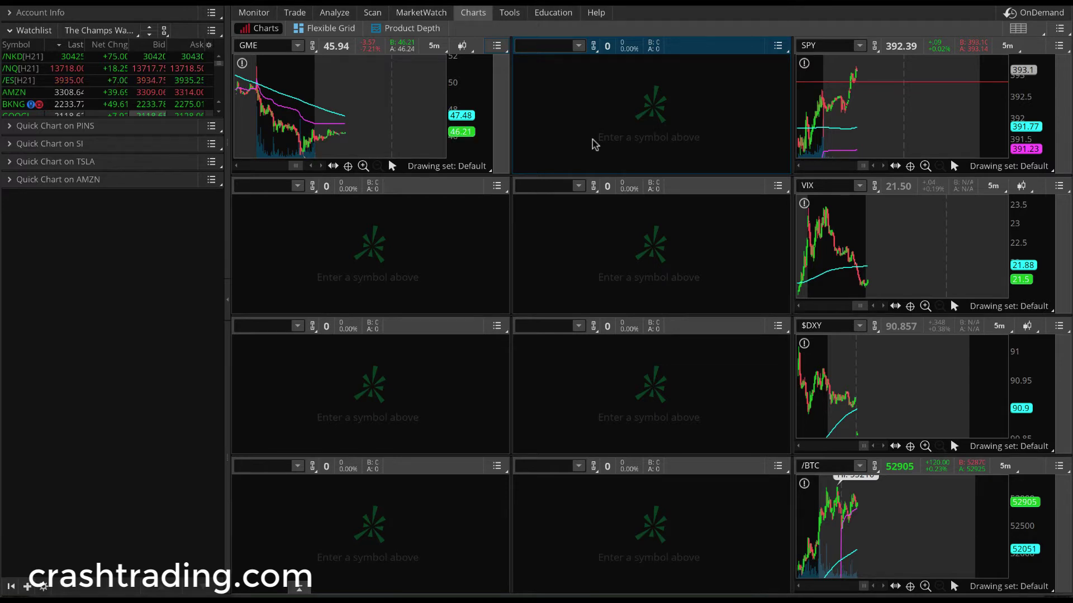
Load AMC in the first row and NOK in the second row of the middle column
{"action": "scroll", "coordinate": [397, 117], "scroll_direction": "up", "scroll_amount": 2}
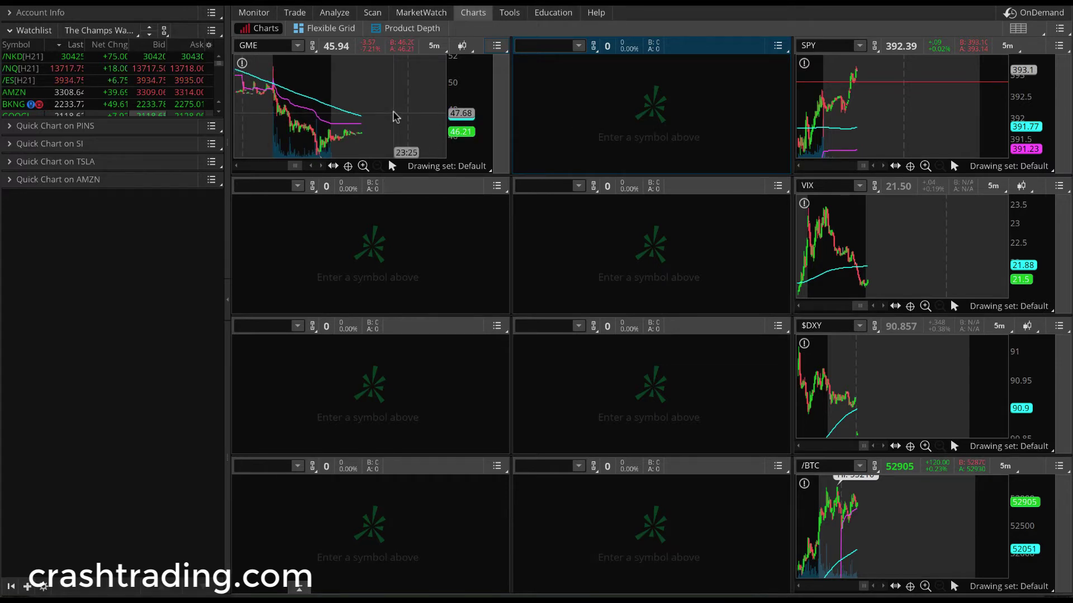
{"action": "left_click", "coordinate": [545, 46]}
{"action": "type", "text": "AMC"}
{"action": "key", "text": "Return"}
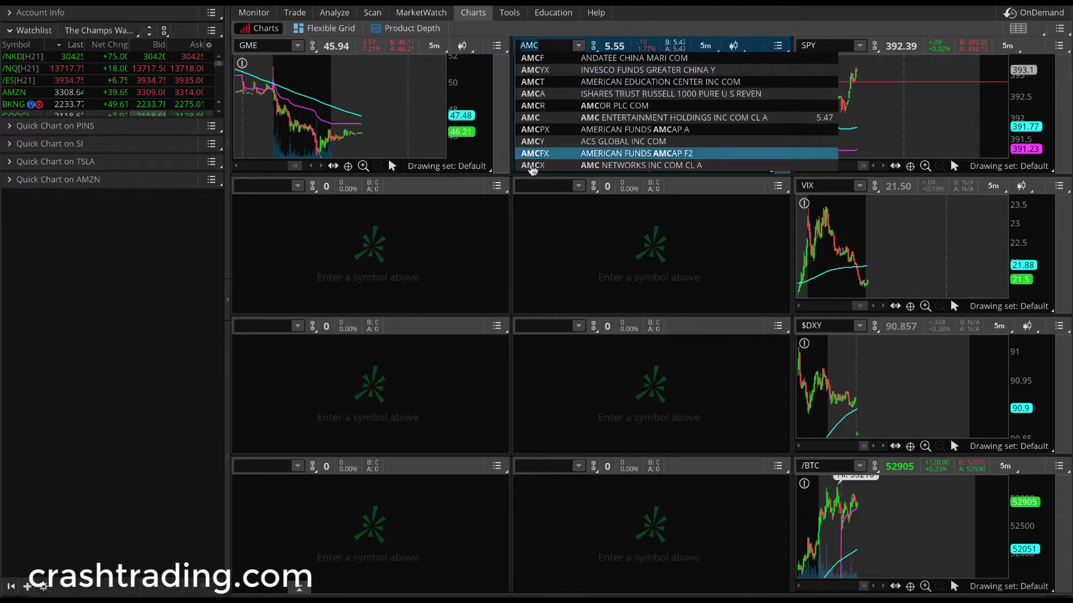
{"action": "left_click", "coordinate": [529, 184]}
{"action": "type", "text": "NOK"}
{"action": "key", "text": "Return"}
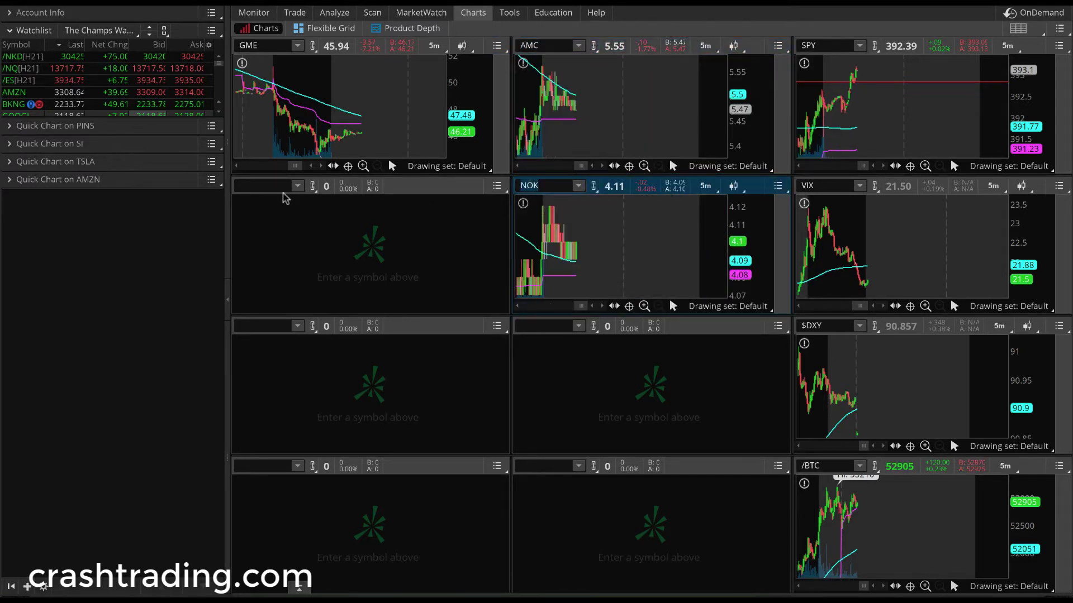
Load BB in the second row and TSLA in the third row of the first column
{"action": "left_click", "coordinate": [275, 187]}
{"action": "type", "text": "BB"}
{"action": "key", "text": "Return"}
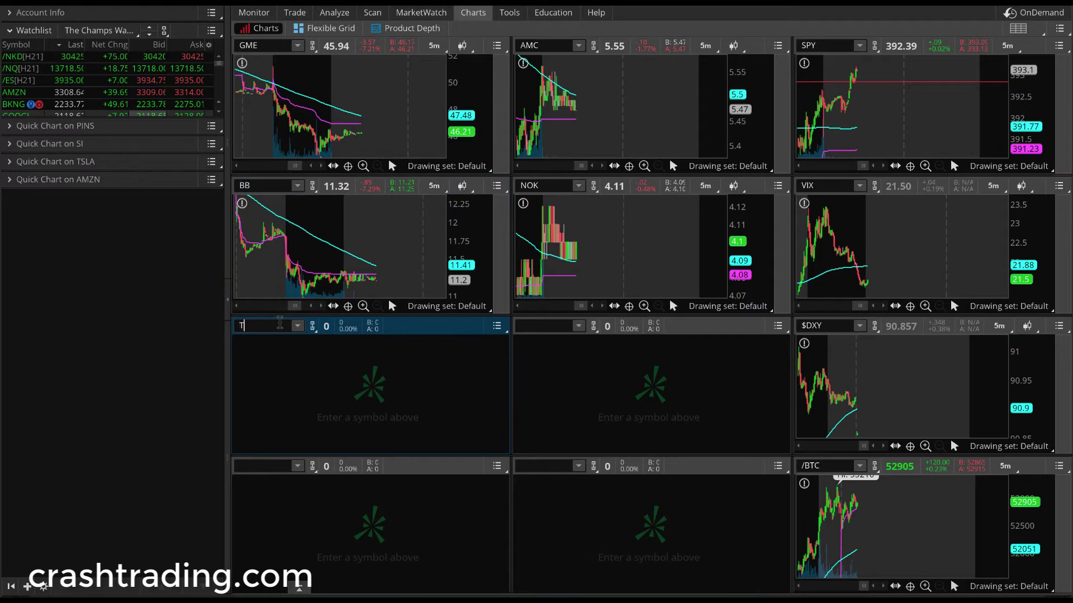
{"action": "type", "text": "A"}
{"action": "key", "text": "Return"}
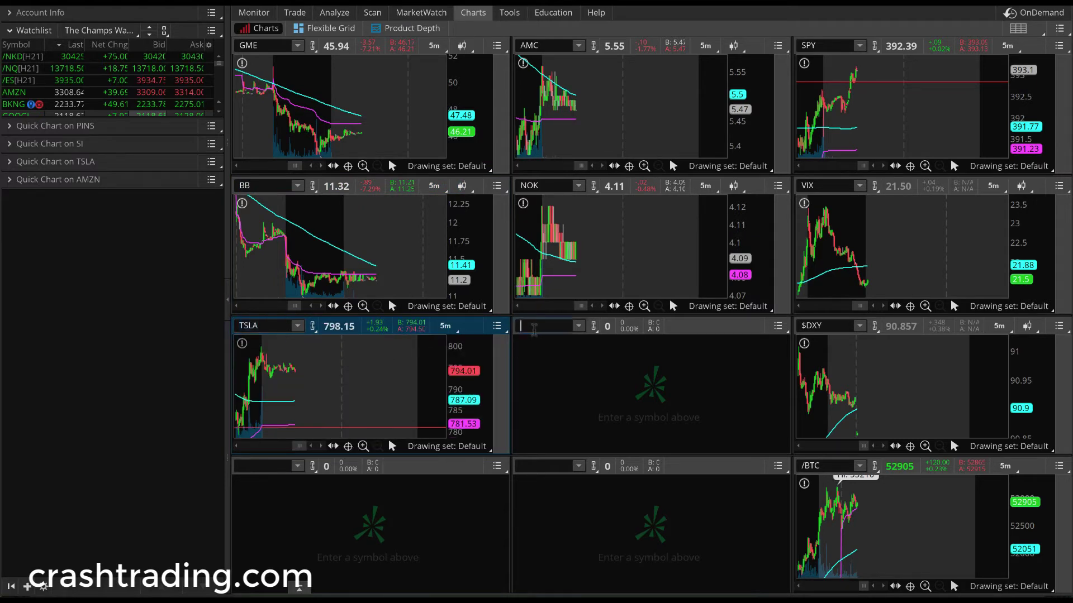
Load NIO in the chart beside TSLA and SPCE in the chart below TSLA
{"action": "left_click", "coordinate": [534, 328]}
{"action": "type", "text": "NIO"}
{"action": "key", "text": "Return"}
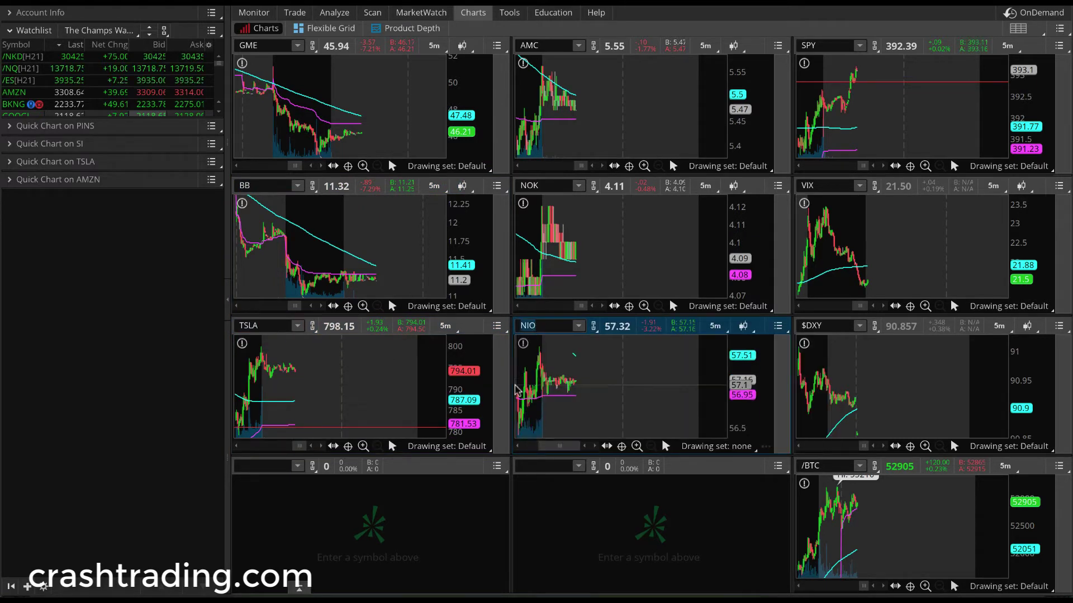
{"action": "left_click", "coordinate": [283, 461]}
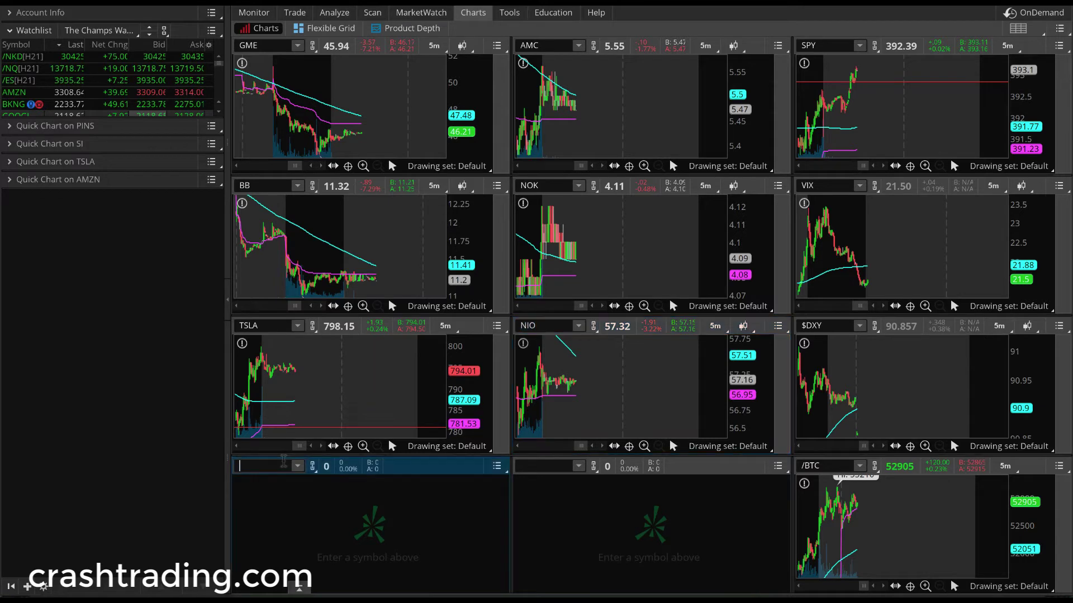
{"action": "type", "text": "SPCE"}
{"action": "key", "text": "Return"}
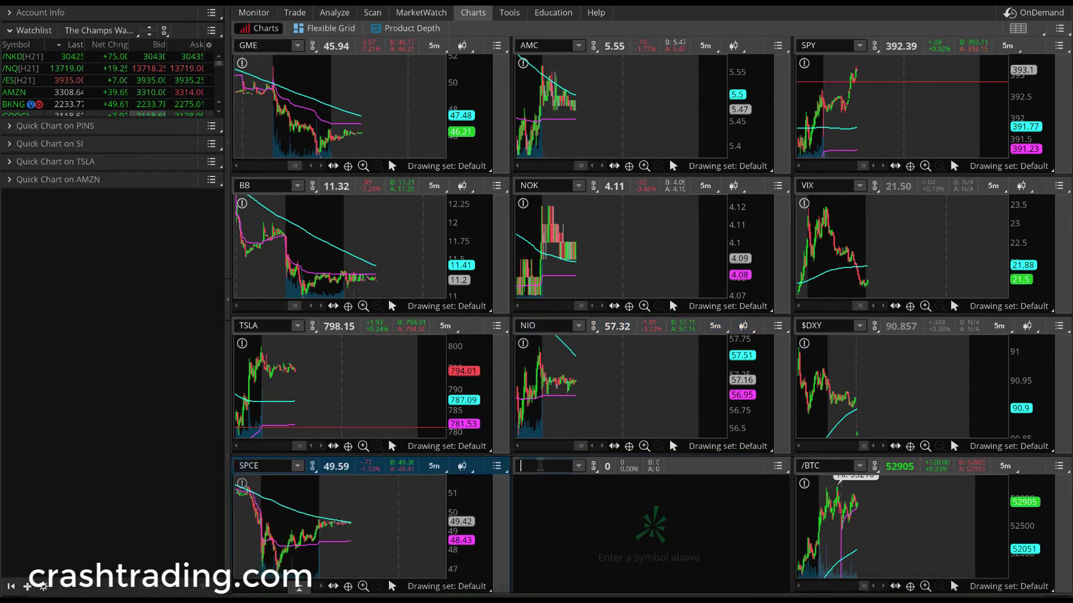
Load BA in the remaining empty chart, in the fourth row of the middle column
{"action": "left_click", "coordinate": [540, 466]}
{"action": "type", "text": "BA"}
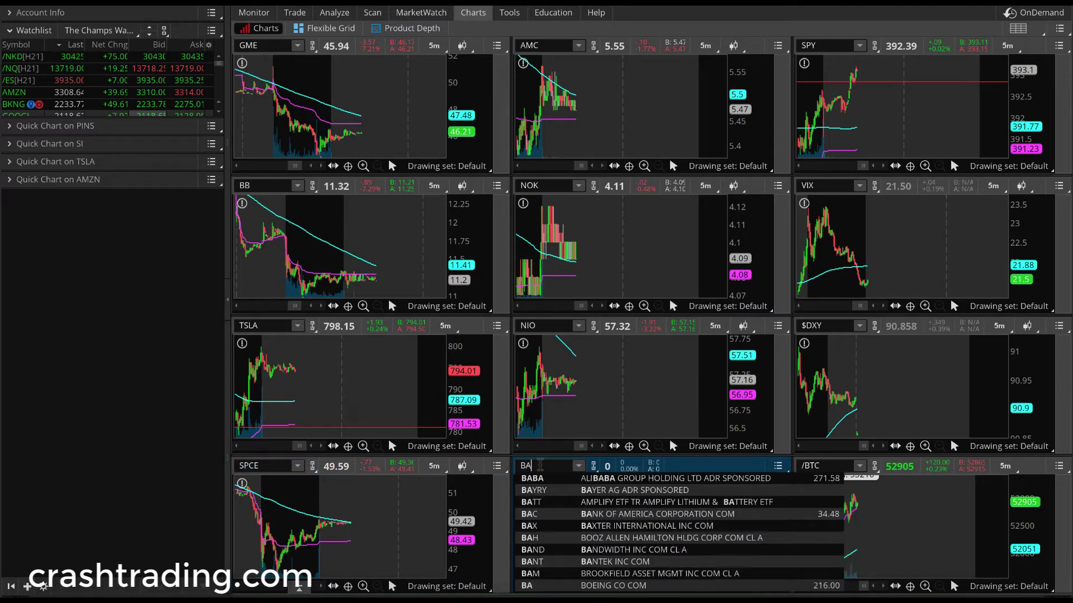
{"action": "key", "text": "Return"}
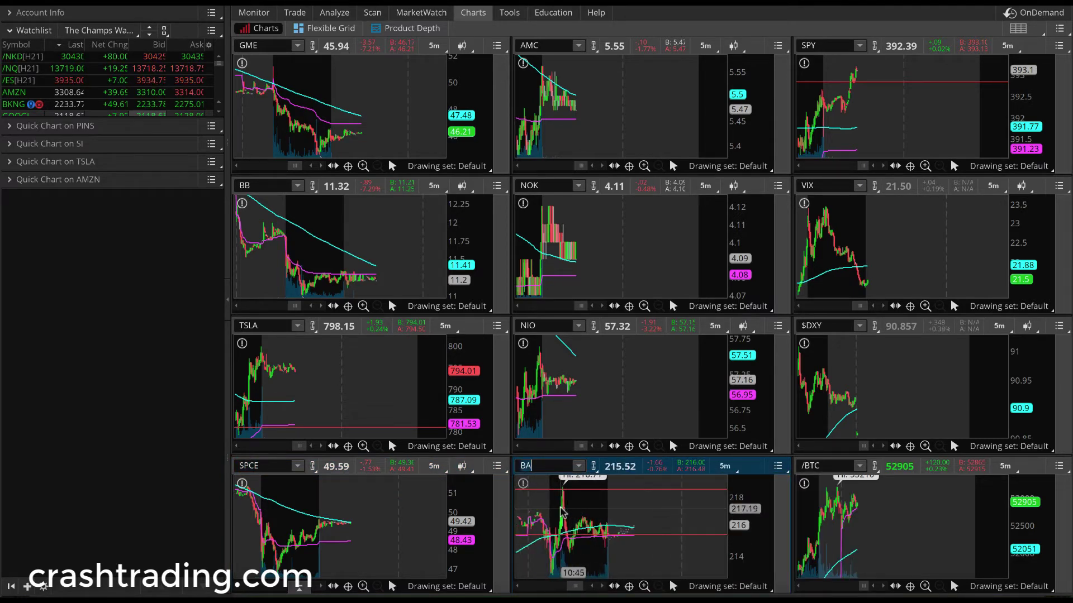
{"action": "scroll", "coordinate": [684, 513], "scroll_direction": "down", "scroll_amount": 3}
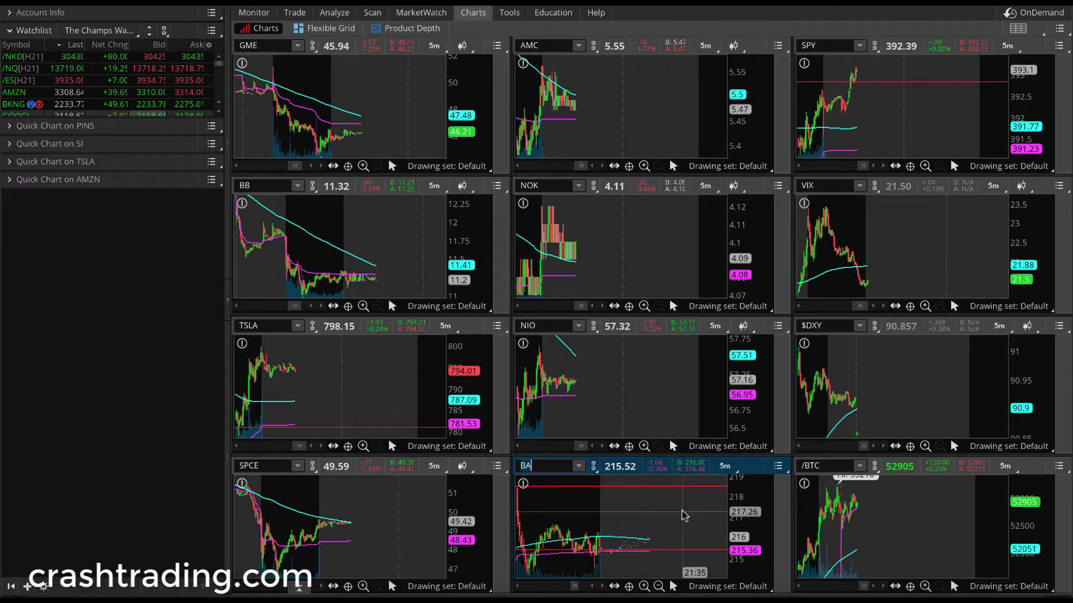
{"action": "scroll", "coordinate": [684, 515], "scroll_direction": "down", "scroll_amount": 3}
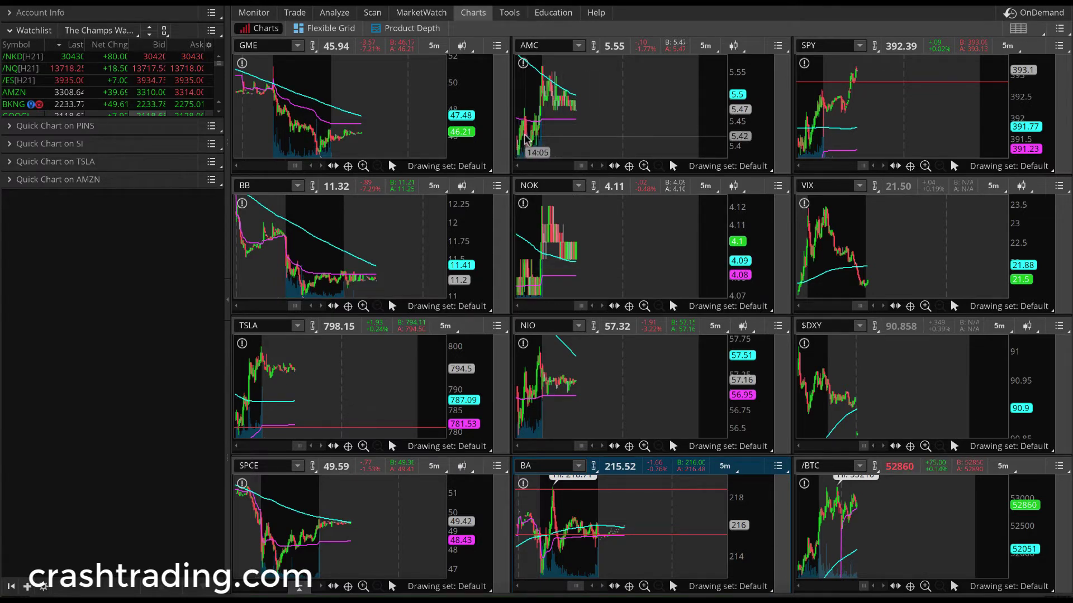
{"action": "scroll", "coordinate": [334, 383], "scroll_direction": "up", "scroll_amount": 4}
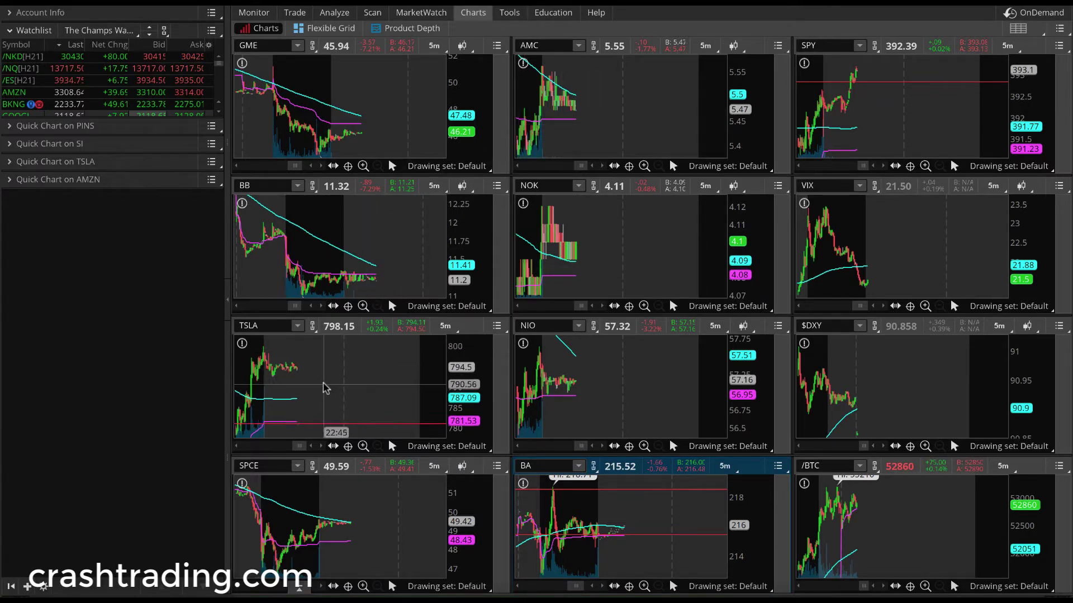
{"action": "scroll", "coordinate": [374, 390], "scroll_direction": "up", "scroll_amount": 1}
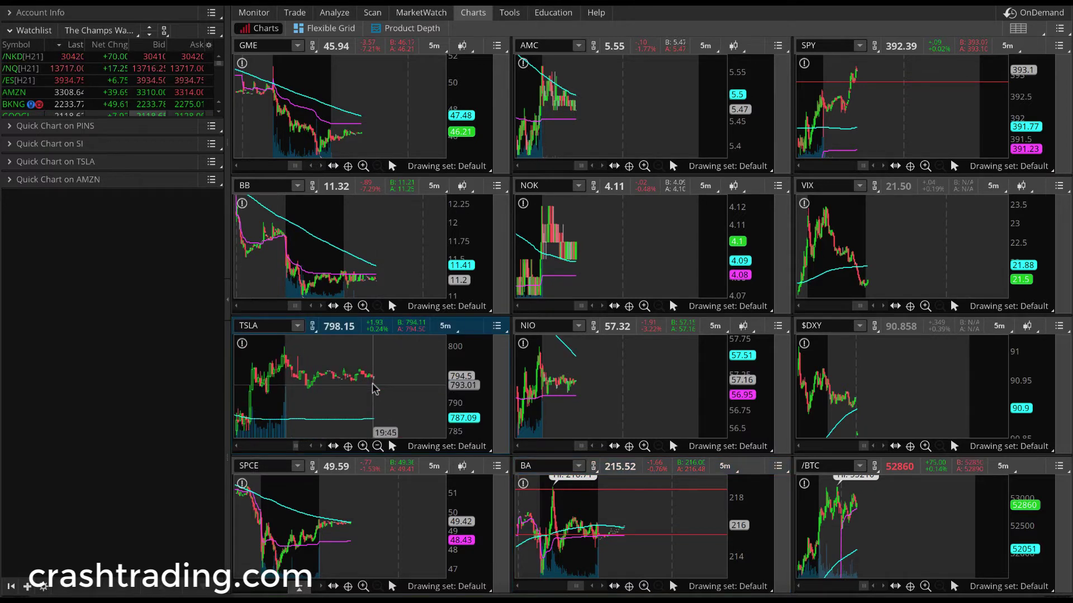
{"action": "scroll", "coordinate": [369, 391], "scroll_direction": "down", "scroll_amount": 4}
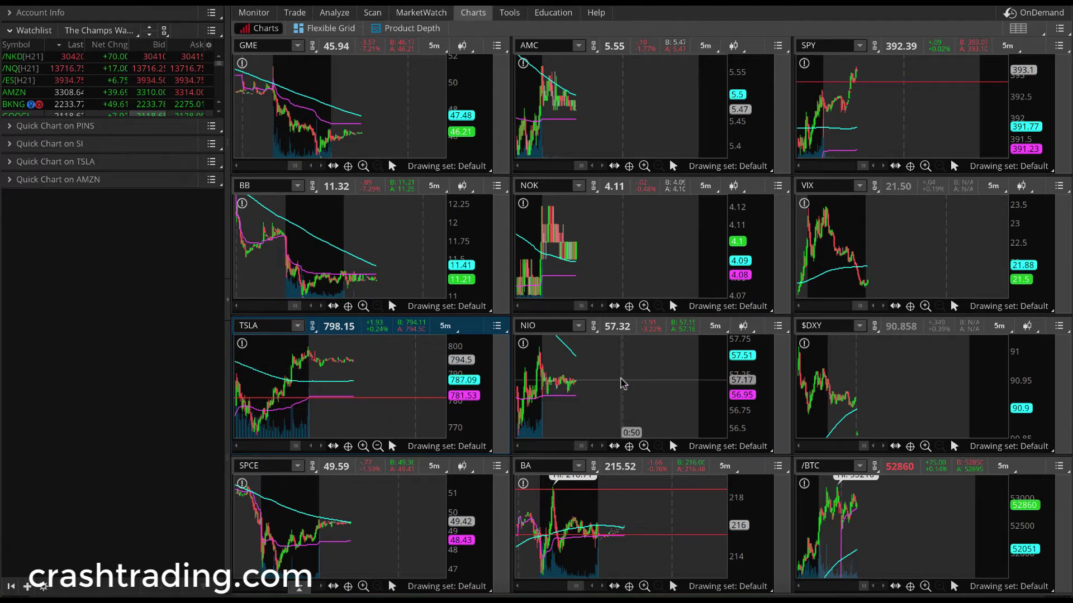
{"action": "scroll", "coordinate": [559, 394], "scroll_direction": "up", "scroll_amount": 1}
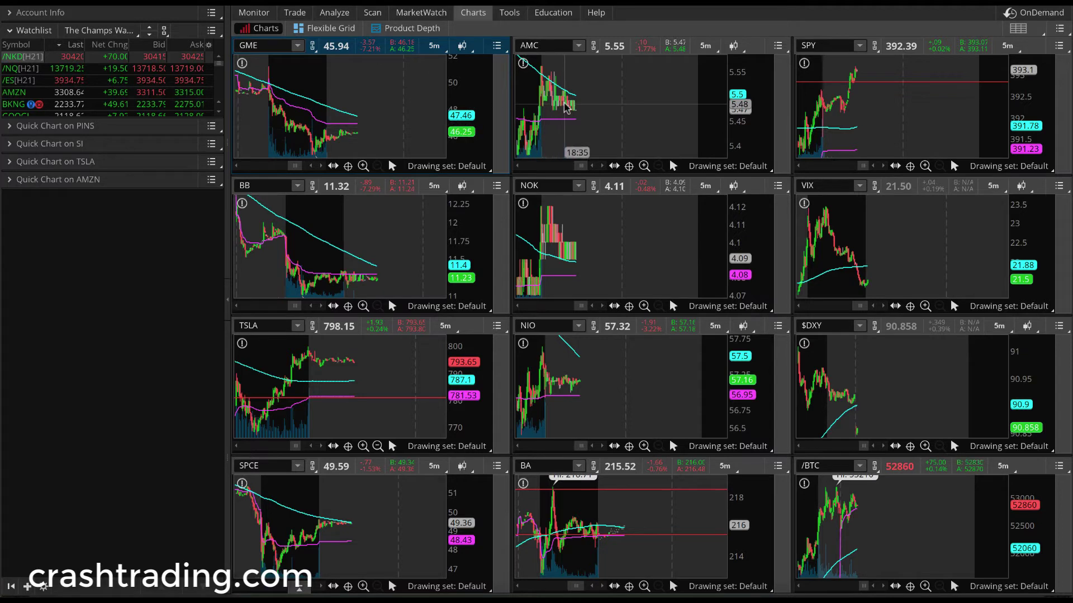
Switch to the Investor's Business Daily website and view the Stocks On The Move lists for stocks down and up in price
{"action": "left_click", "coordinate": [501, 236]}
{"action": "scroll", "coordinate": [559, 240], "scroll_direction": "up", "scroll_amount": 3}
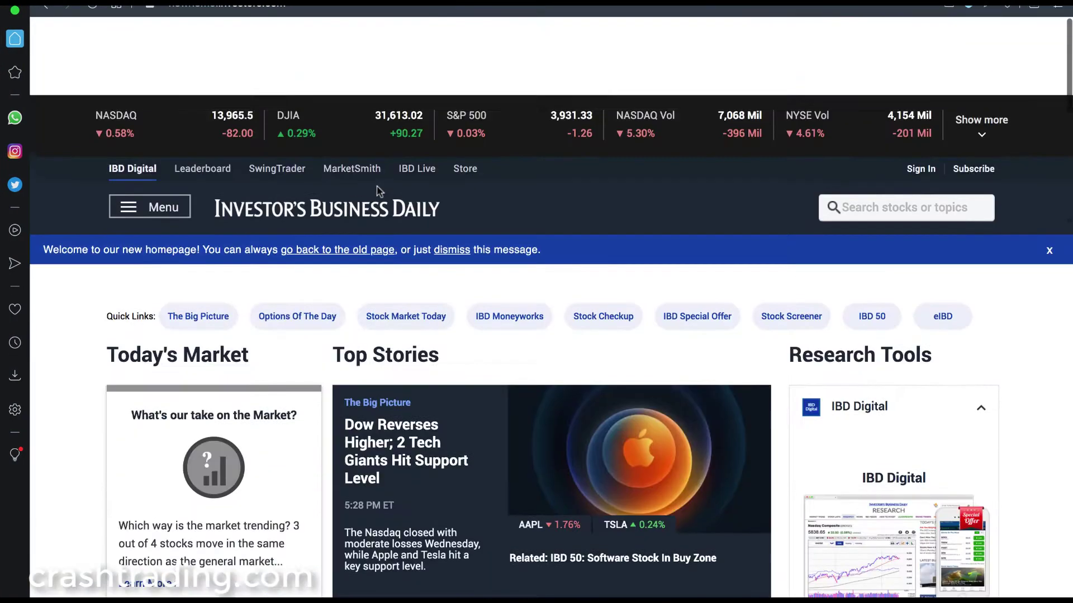
{"action": "scroll", "coordinate": [503, 352], "scroll_direction": "down", "scroll_amount": 15}
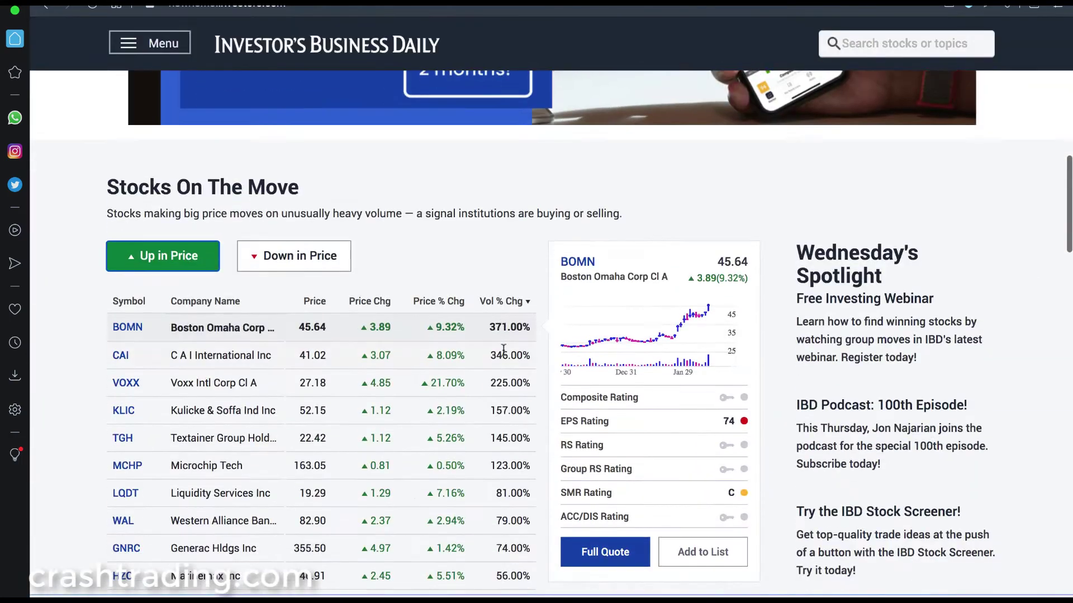
{"action": "scroll", "coordinate": [503, 350], "scroll_direction": "down", "scroll_amount": 3}
{"action": "left_click", "coordinate": [269, 114]}
{"action": "left_click", "coordinate": [182, 113]}
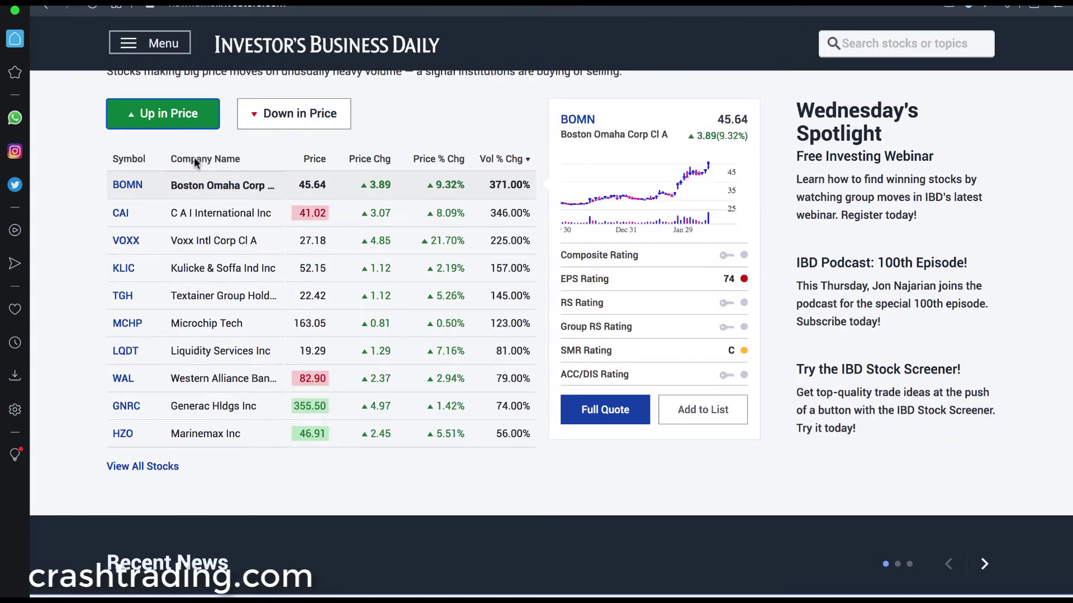
{"action": "left_click", "coordinate": [275, 113]}
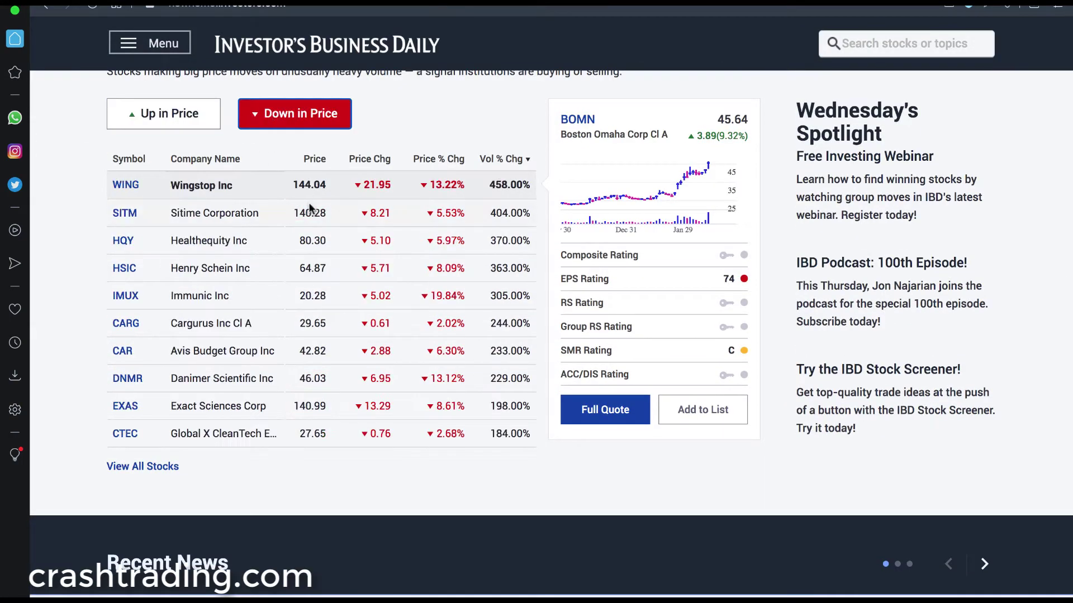
{"action": "left_click", "coordinate": [178, 114]}
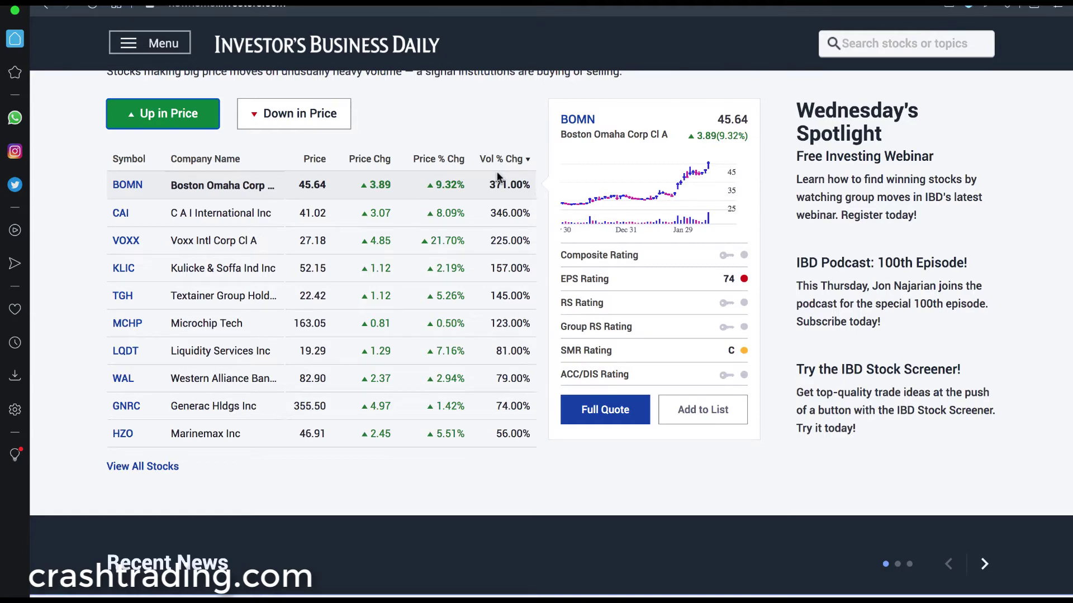
Compare price and volume changes of rising and falling stocks by alternating the Up in Price and Down in Price lists
{"action": "scroll", "coordinate": [457, 331], "scroll_direction": "up", "scroll_amount": 1}
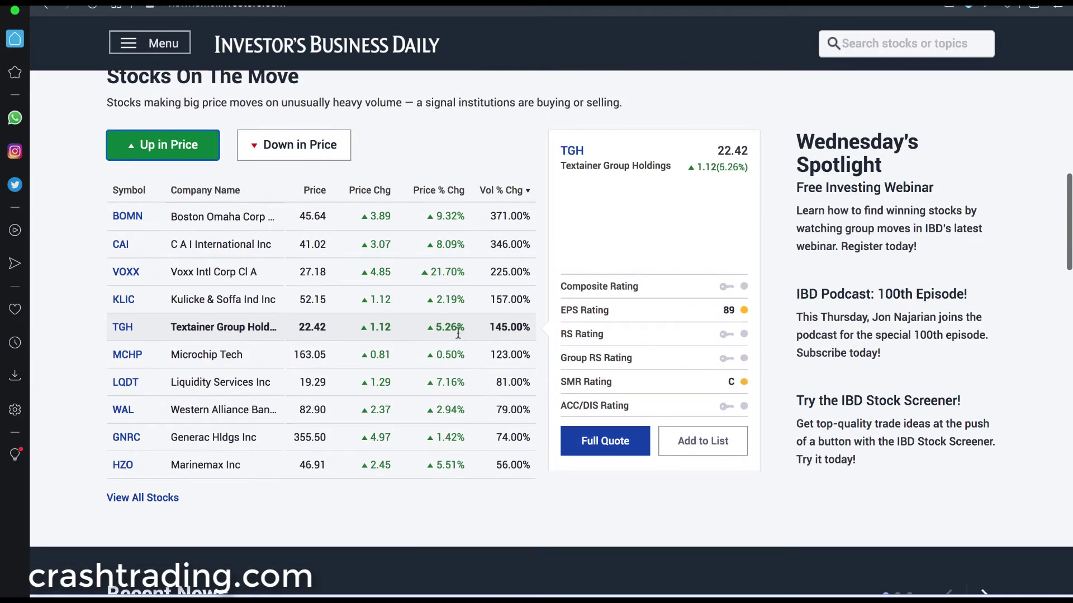
{"action": "left_click", "coordinate": [322, 159]}
{"action": "left_click", "coordinate": [168, 146]}
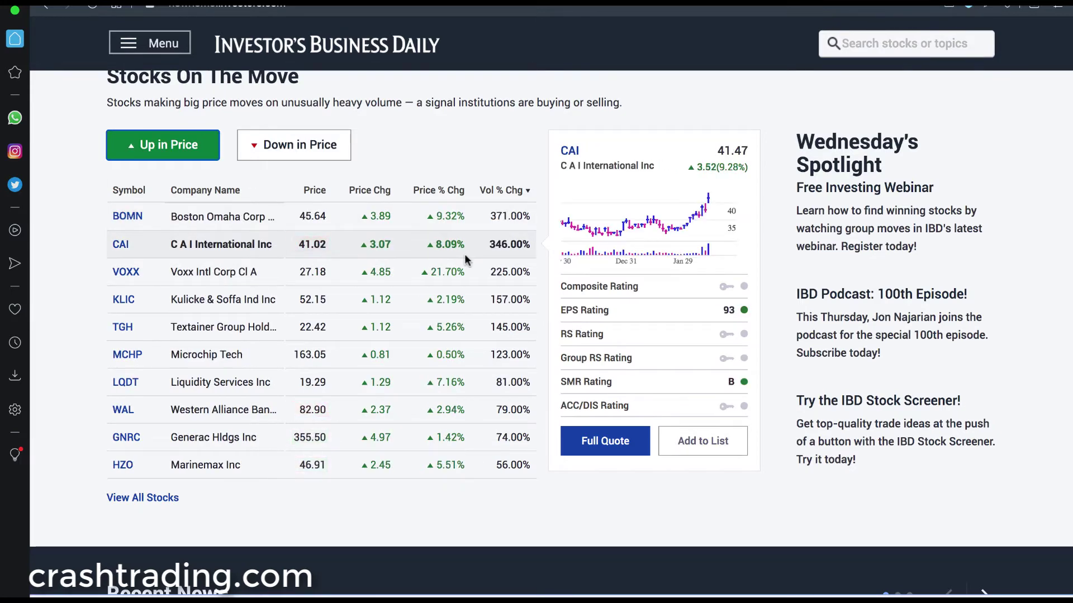
{"action": "left_click", "coordinate": [345, 158]}
{"action": "left_click", "coordinate": [168, 147]}
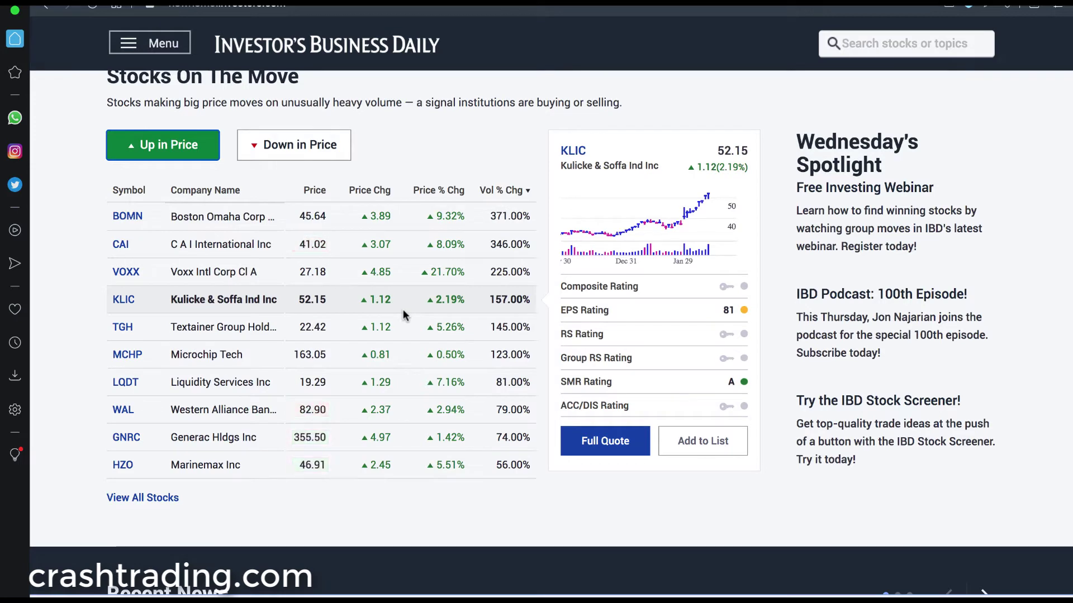
{"action": "left_click", "coordinate": [246, 139]}
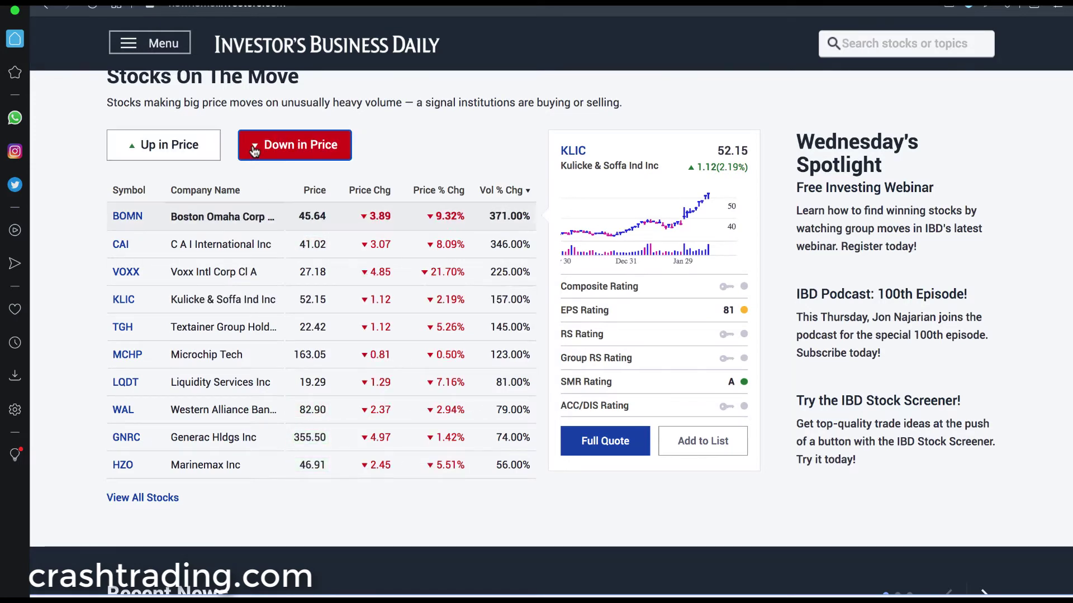
{"action": "left_click", "coordinate": [210, 156]}
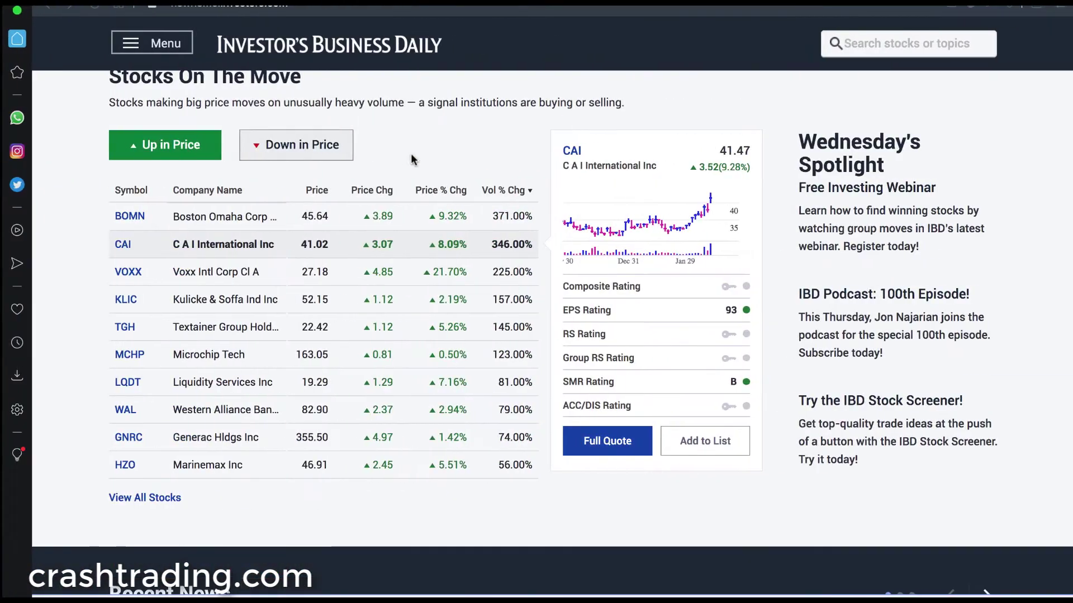
{"action": "left_click", "coordinate": [315, 159]}
{"action": "left_click", "coordinate": [164, 145]}
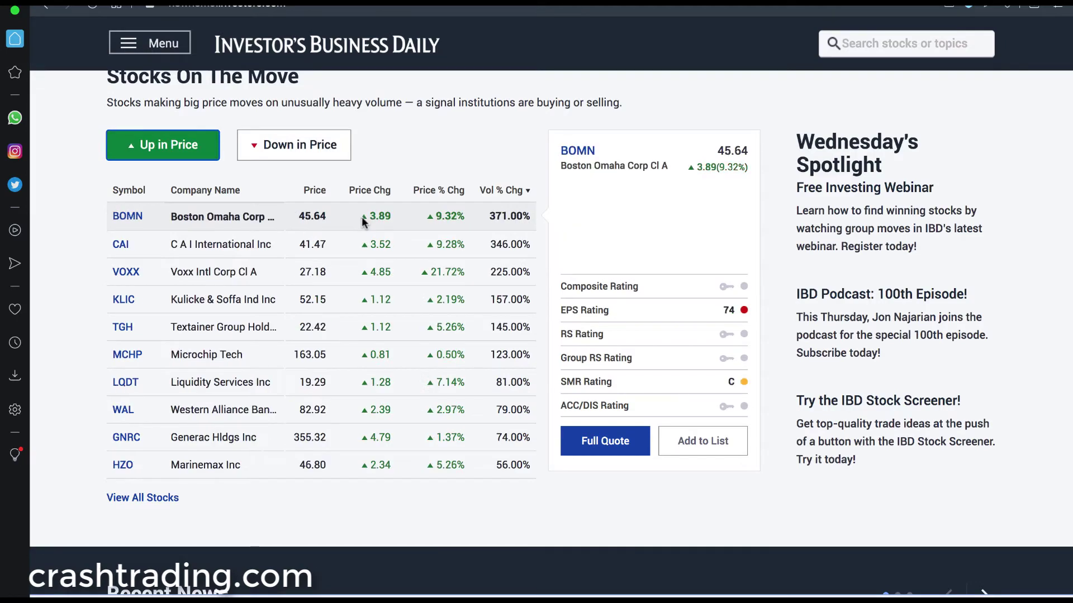
{"action": "scroll", "coordinate": [360, 223], "scroll_direction": "up", "scroll_amount": 1}
{"action": "scroll", "coordinate": [362, 222], "scroll_direction": "up", "scroll_amount": 1}
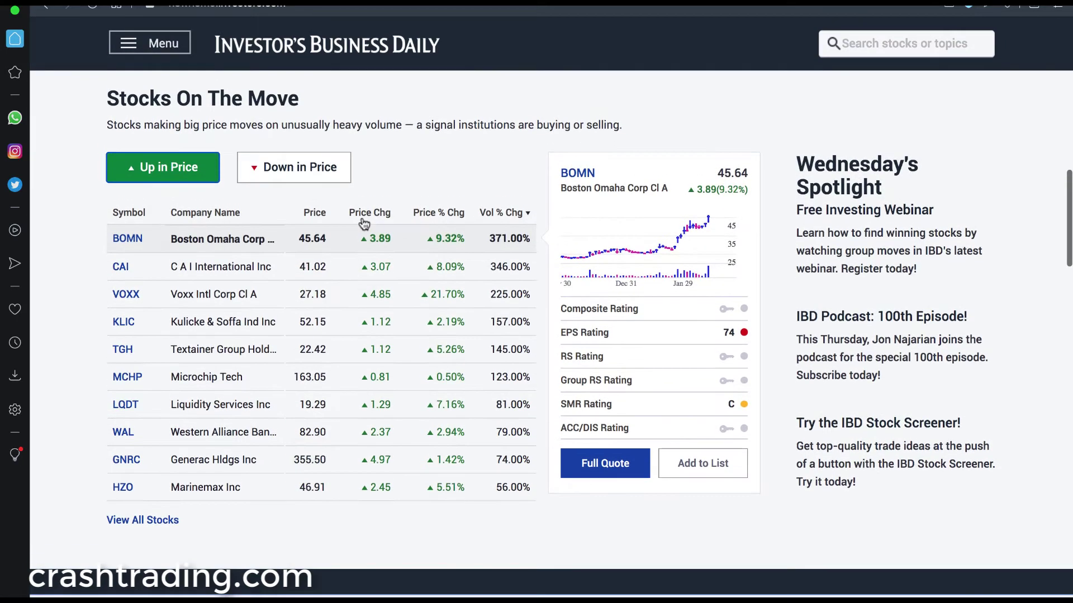
{"action": "scroll", "coordinate": [364, 223], "scroll_direction": "down", "scroll_amount": 1}
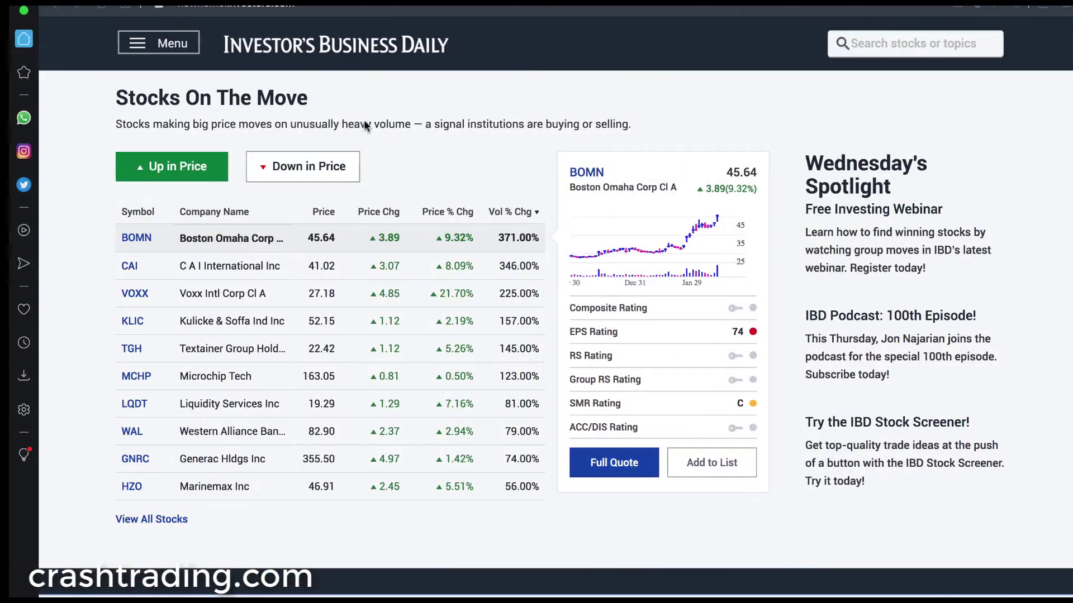
{"action": "left_click", "coordinate": [324, 167]}
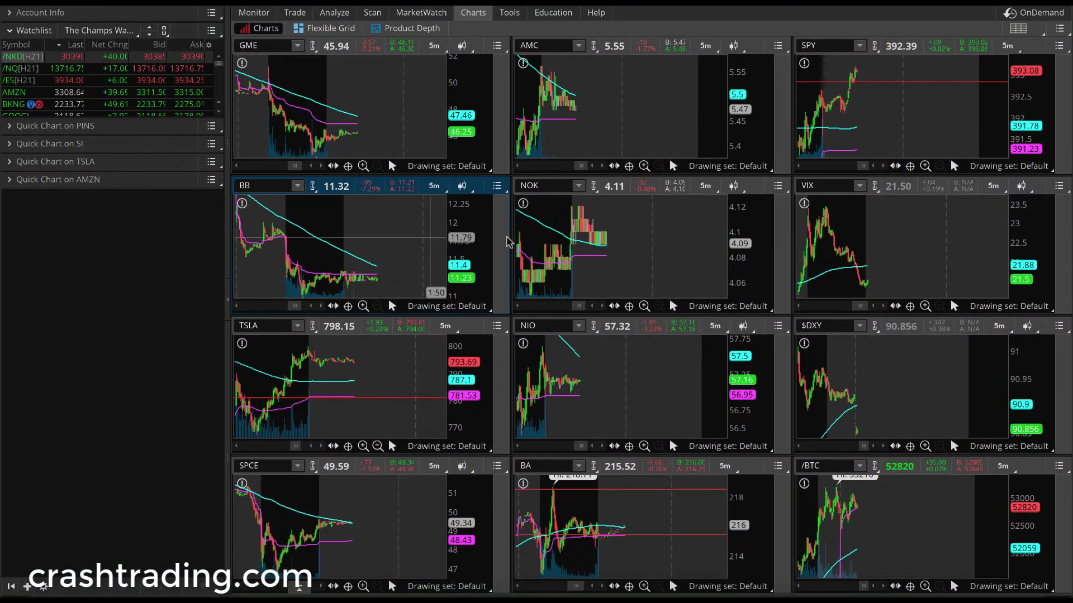
Return to the chart grid and load SHOP in the first row of the first column
{"action": "left_click", "coordinate": [347, 147]}
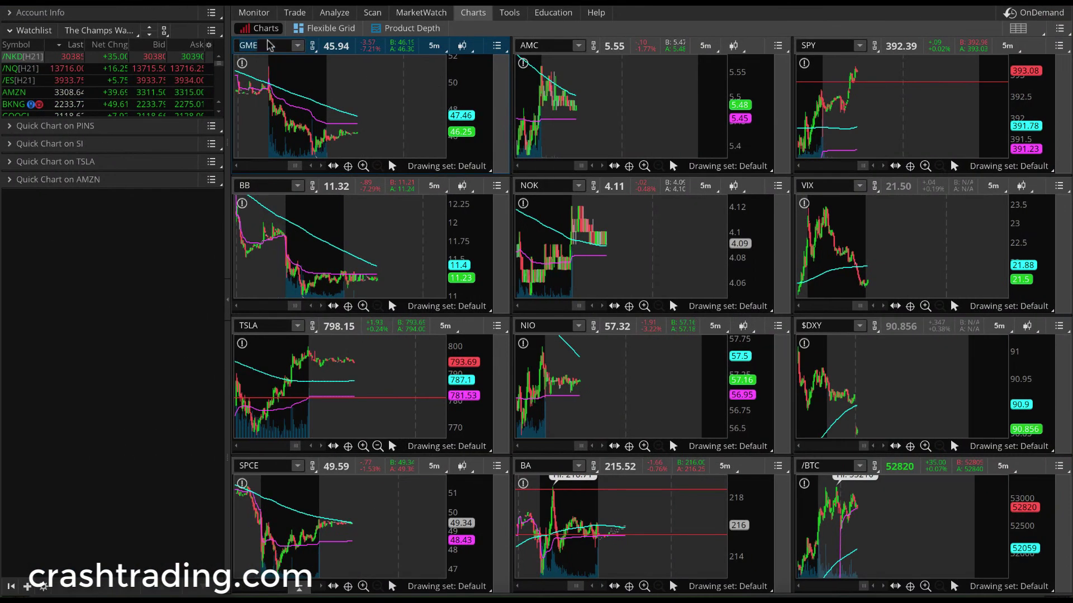
{"action": "left_click", "coordinate": [269, 46]}
{"action": "type", "text": "SH"}
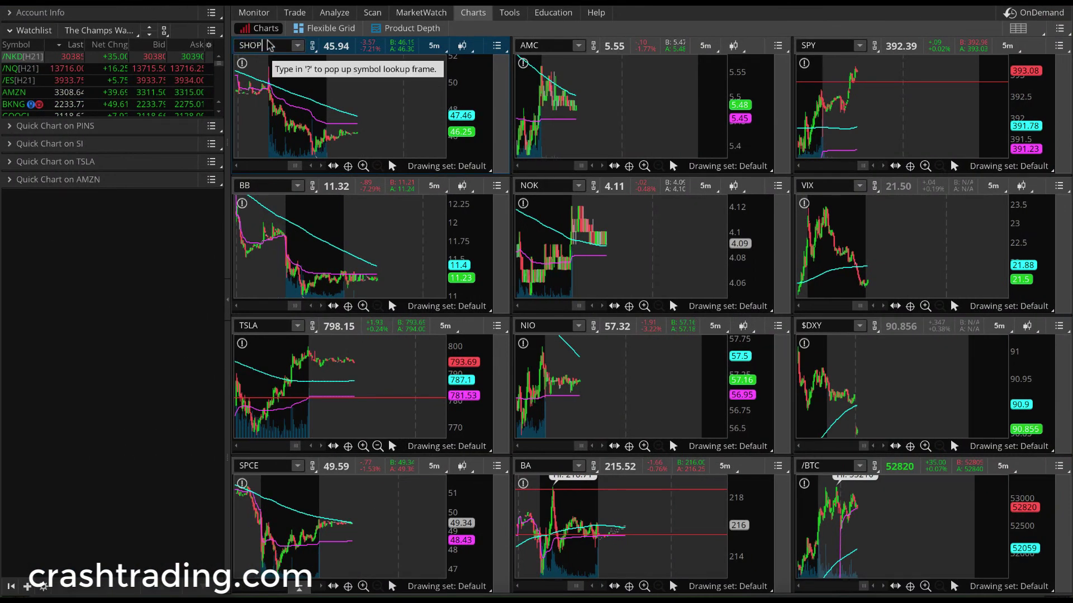
{"action": "type", "text": "OP"}
{"action": "key", "text": "Return"}
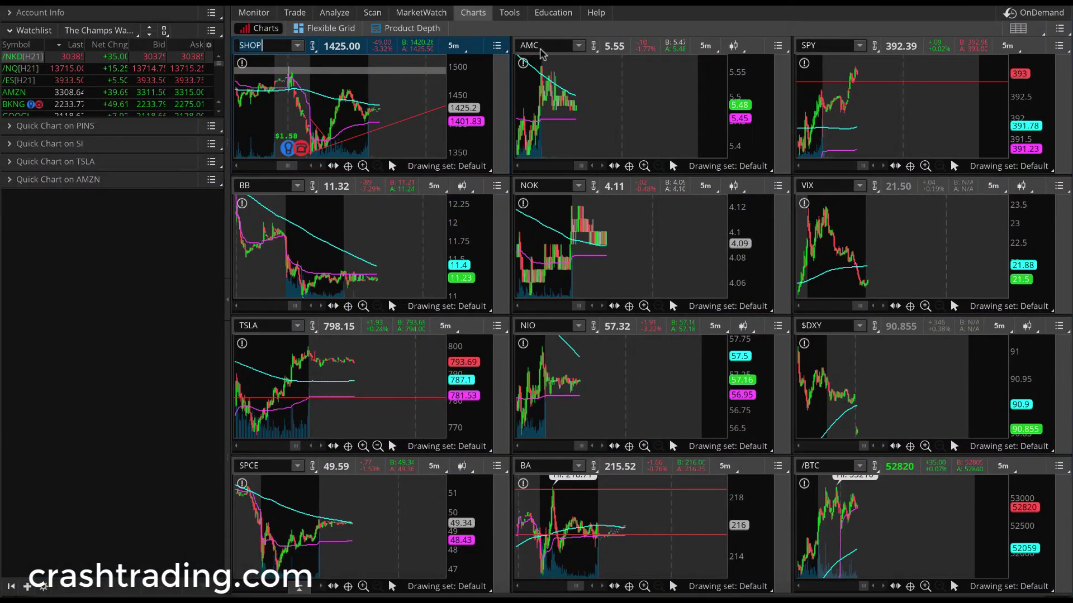
Replace AMC with GRMN in the first row of the middle column
{"action": "left_click", "coordinate": [545, 47]}
{"action": "key", "text": "BackSpace"}
{"action": "key", "text": "BackSpace"}
{"action": "key", "text": "BackSpace"}
{"action": "type", "text": "GRWG"}
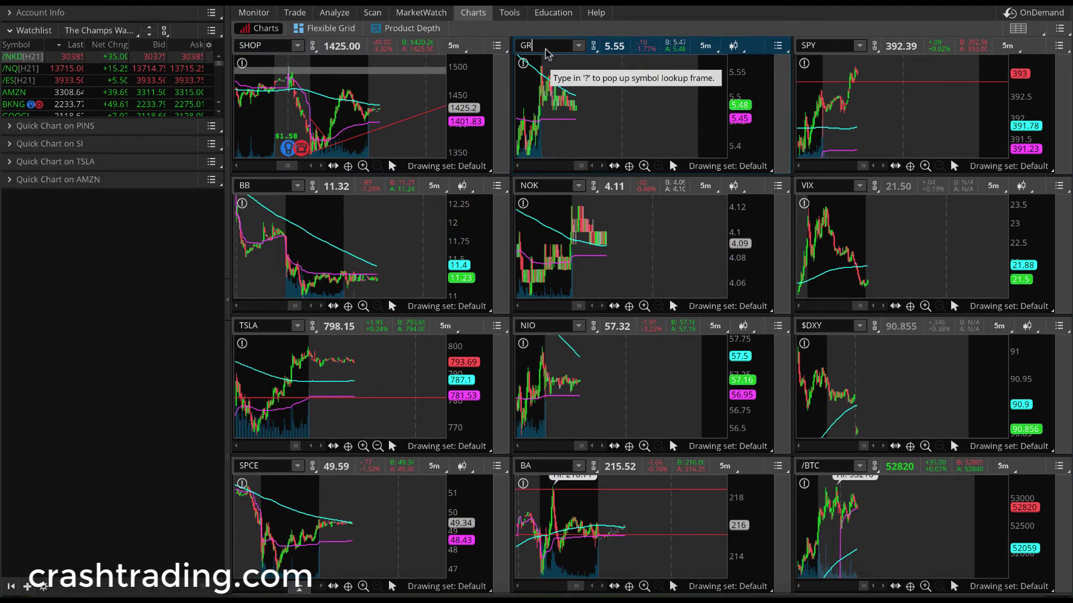
{"action": "key", "text": "Return"}
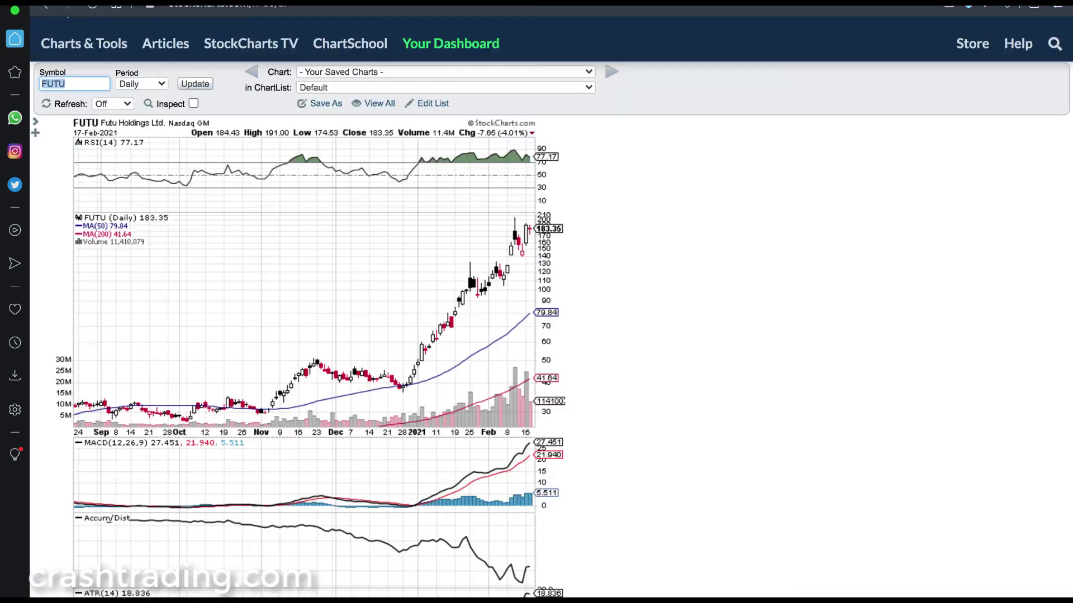
Switch to StockCharts, examine the FUTU daily chart with its indicators, and return to the chart grid
{"action": "scroll", "coordinate": [282, 226], "scroll_direction": "down", "scroll_amount": 1}
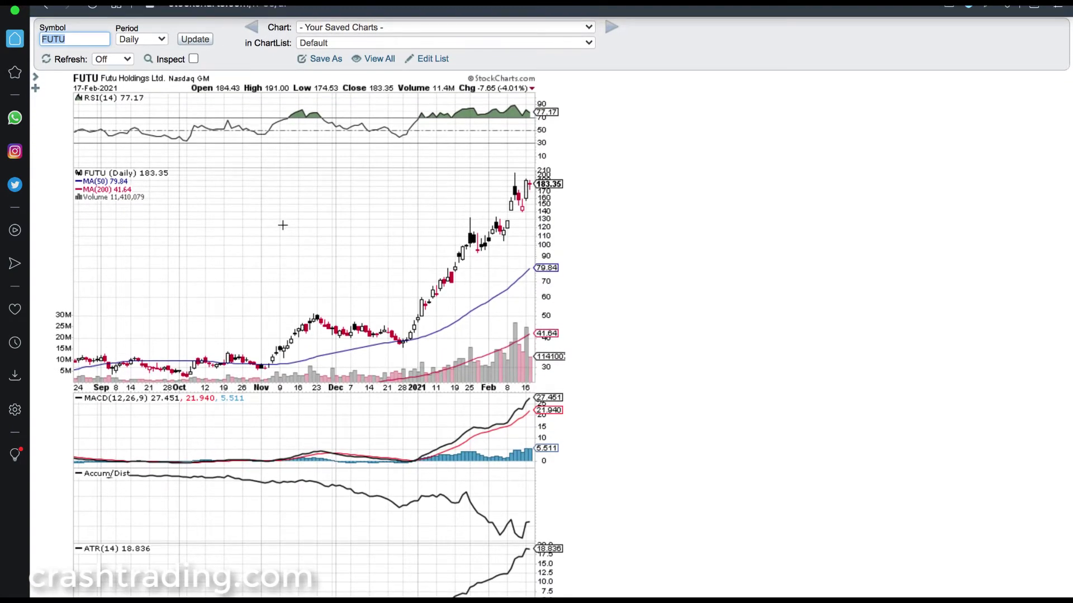
{"action": "scroll", "coordinate": [282, 225], "scroll_direction": "up", "scroll_amount": 1}
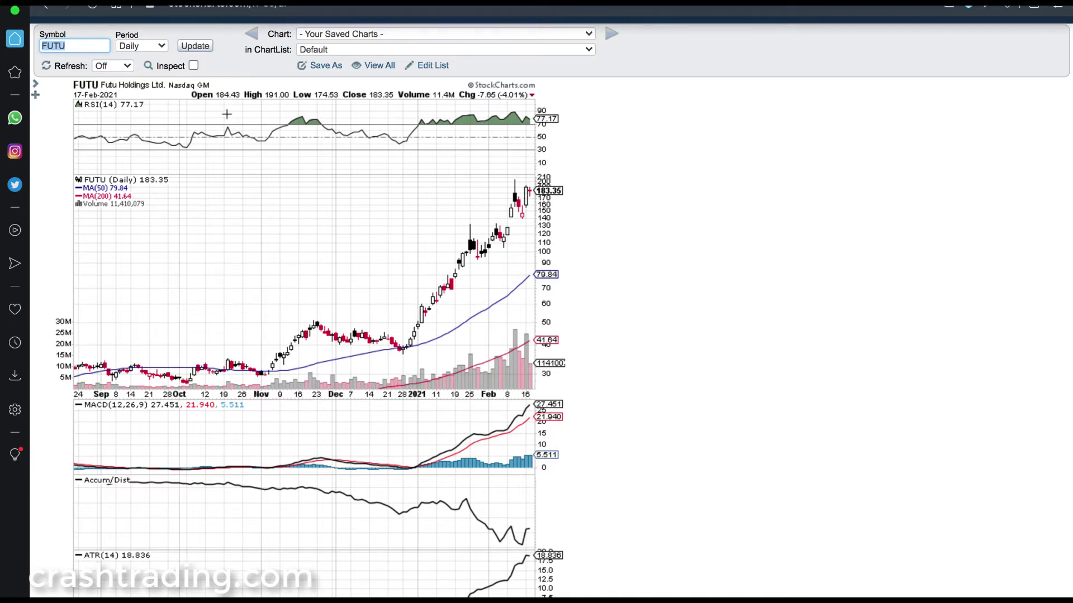
{"action": "scroll", "coordinate": [229, 111], "scroll_direction": "up", "scroll_amount": 1}
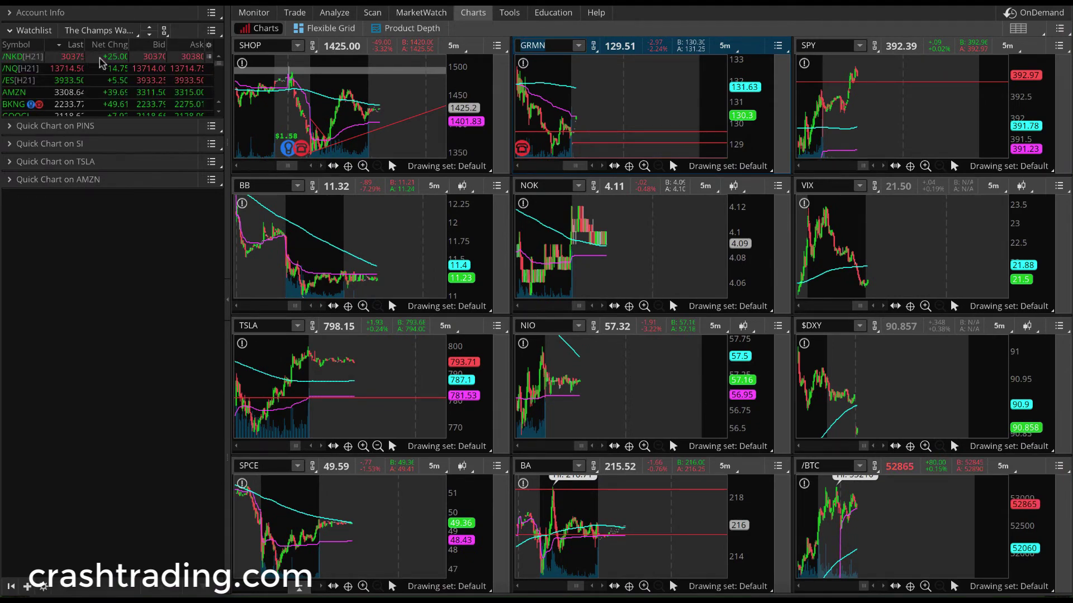
{"action": "key", "text": "ctrl+Right"}
{"action": "key", "text": "ctrl+Left"}
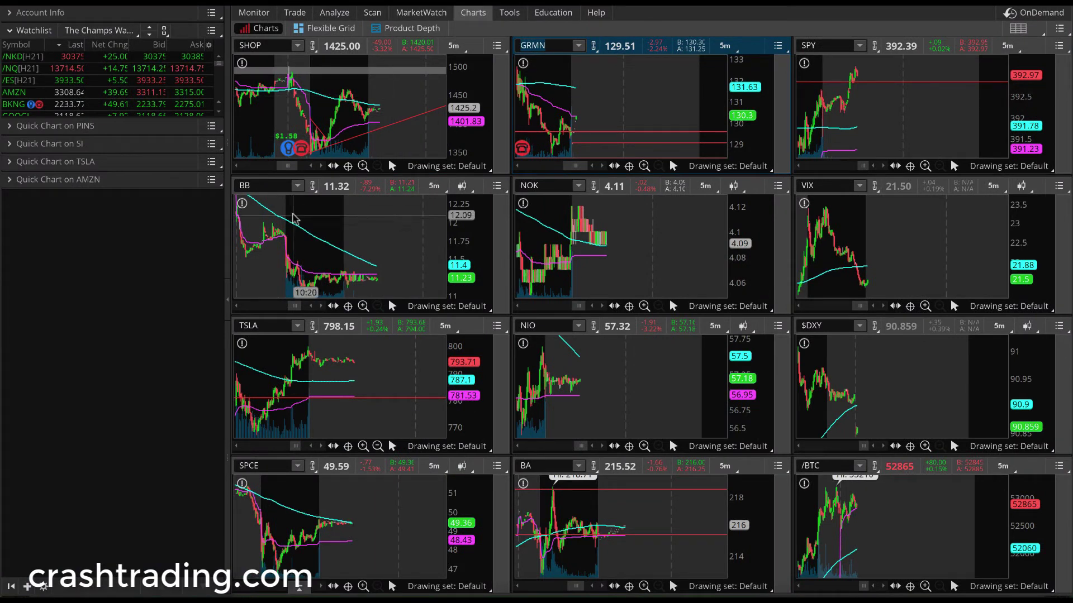
Load AMZN in the second row of the first column and BIDU in the second row of the middle column
{"action": "left_click", "coordinate": [273, 186]}
{"action": "type", "text": "AMZN"}
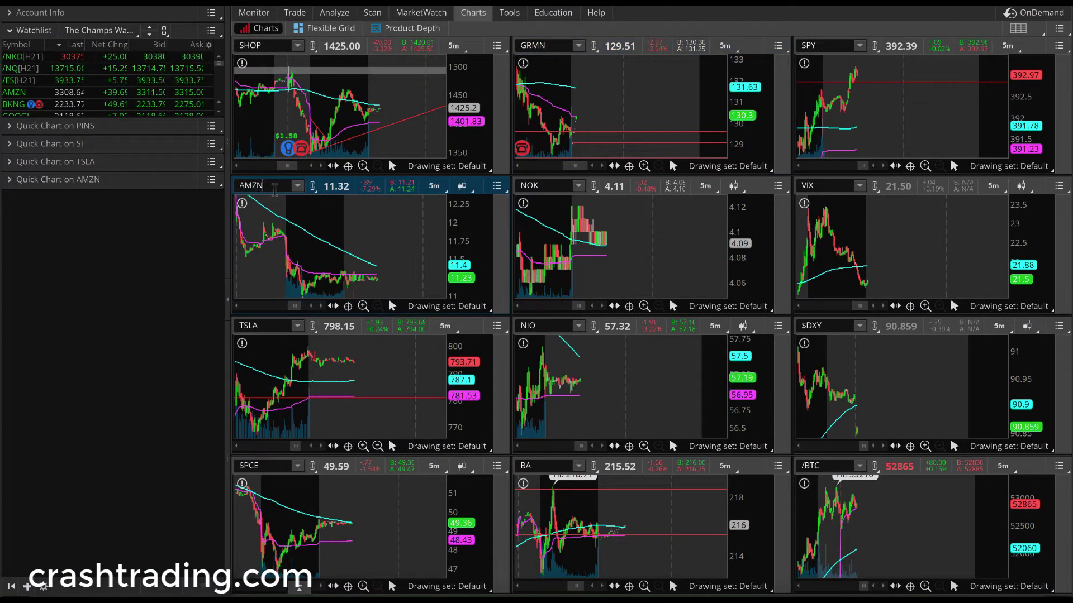
{"action": "key", "text": "Return"}
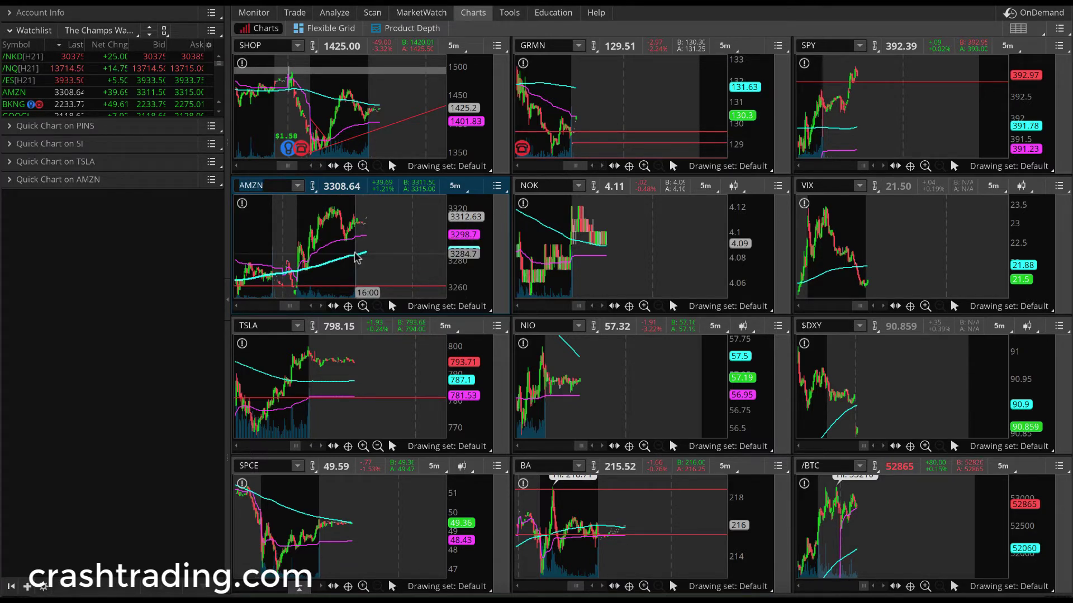
{"action": "left_click", "coordinate": [547, 187]}
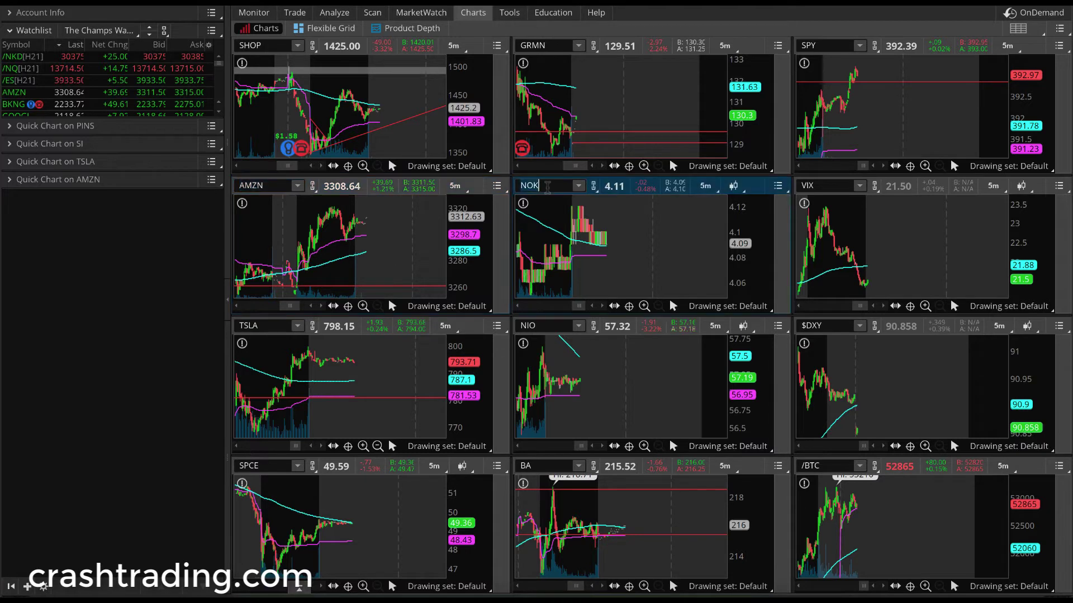
{"action": "type", "text": "BIDU"}
{"action": "key", "text": "Return"}
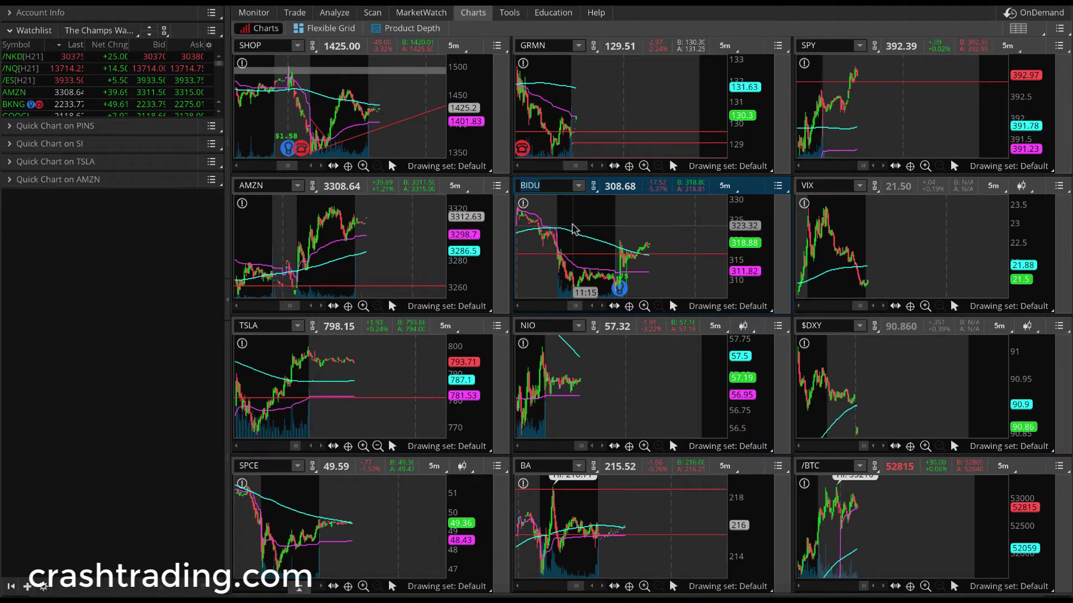
Replace BA with GME in the fourth row of the middle column
{"action": "scroll", "coordinate": [380, 408], "scroll_direction": "up", "scroll_amount": 3}
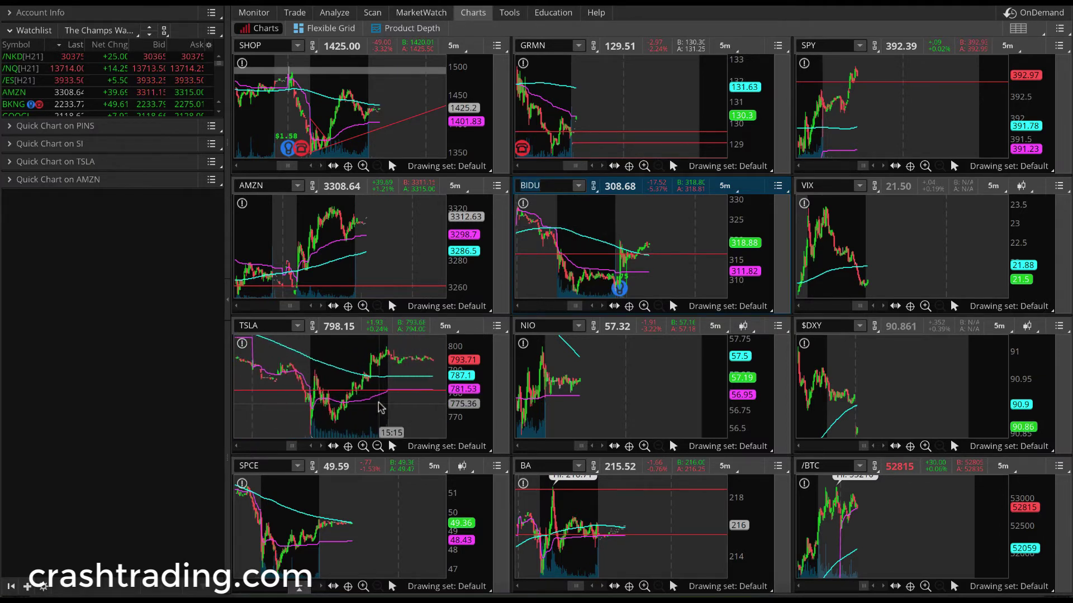
{"action": "scroll", "coordinate": [380, 408], "scroll_direction": "down", "scroll_amount": 3}
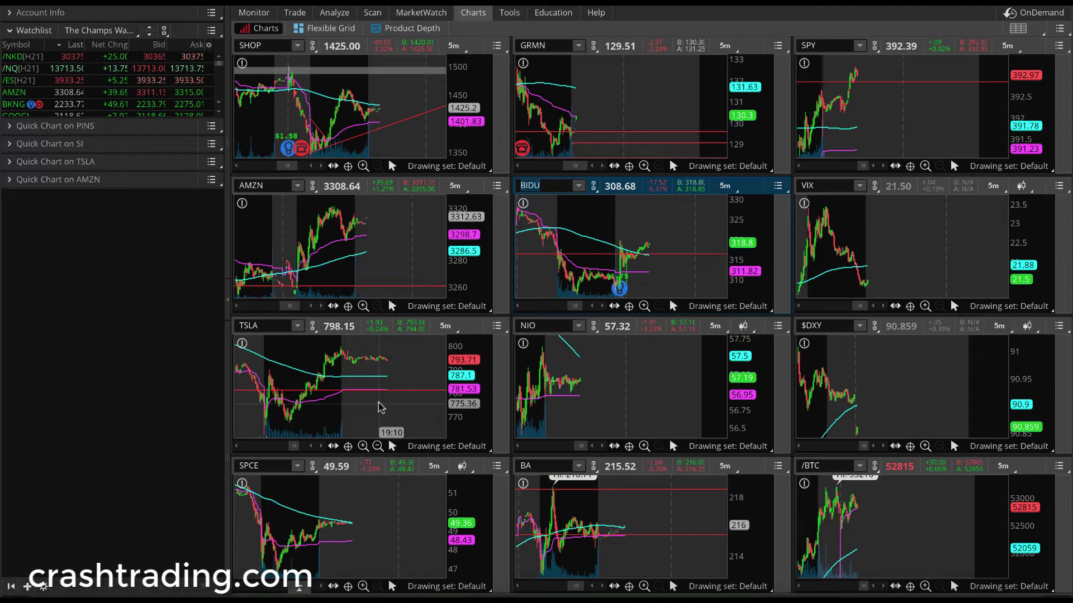
{"action": "left_click", "coordinate": [529, 466]}
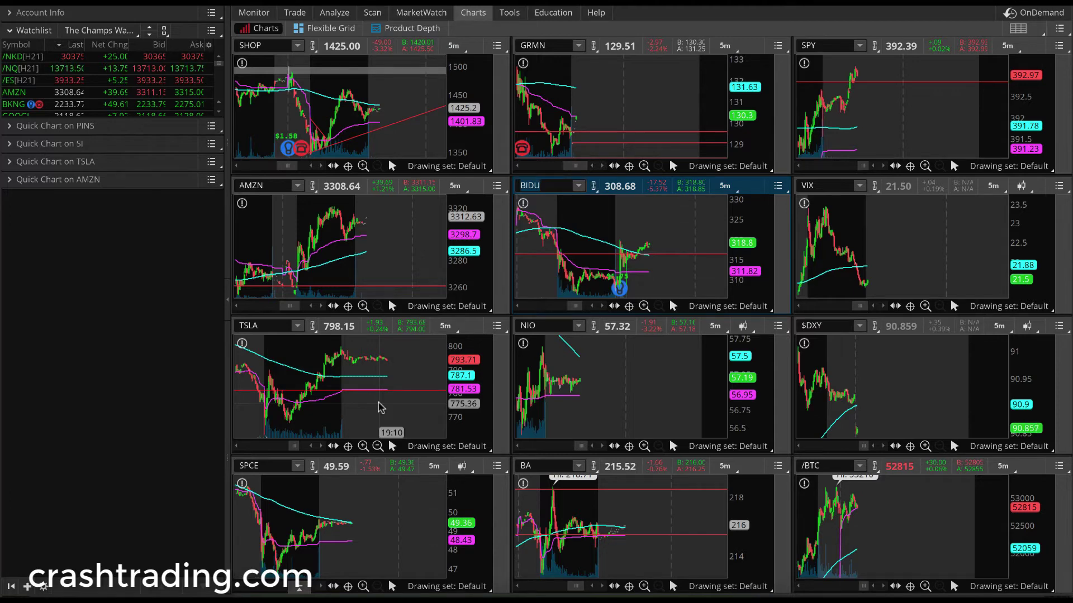
{"action": "type", "text": "GME"}
{"action": "key", "text": "Return"}
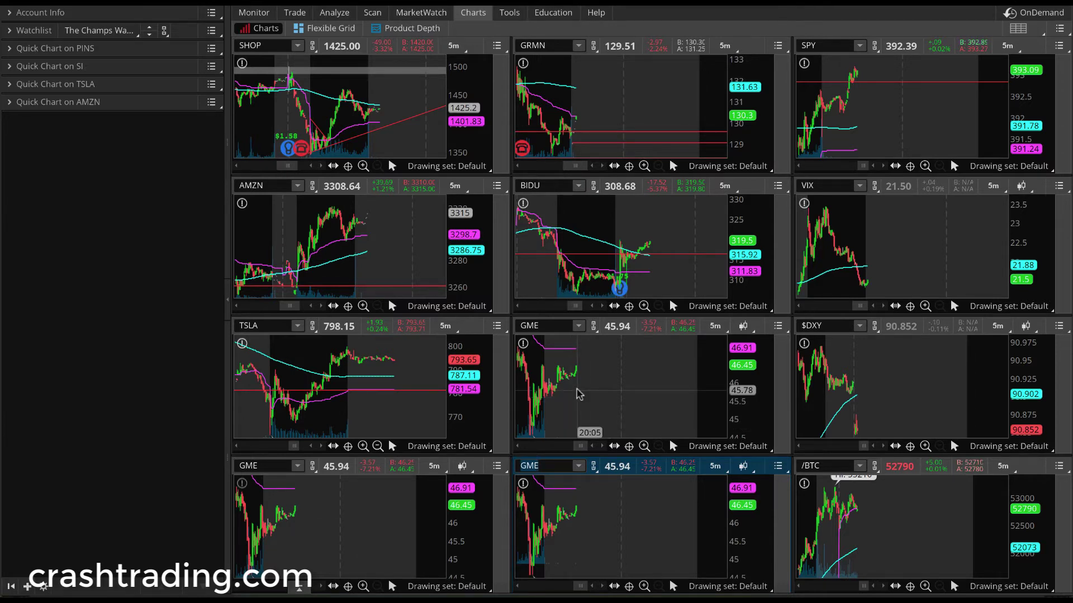
Replace GME with TWLO in the third row of the middle column
{"action": "left_click", "coordinate": [541, 323]}
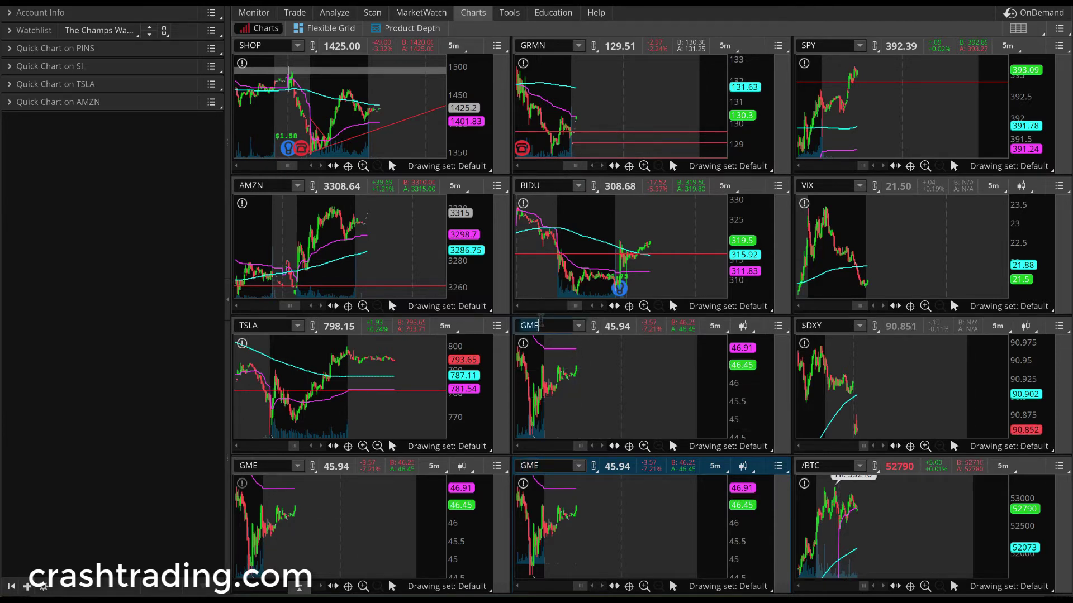
{"action": "type", "text": "TWLO"}
{"action": "key", "text": "Return"}
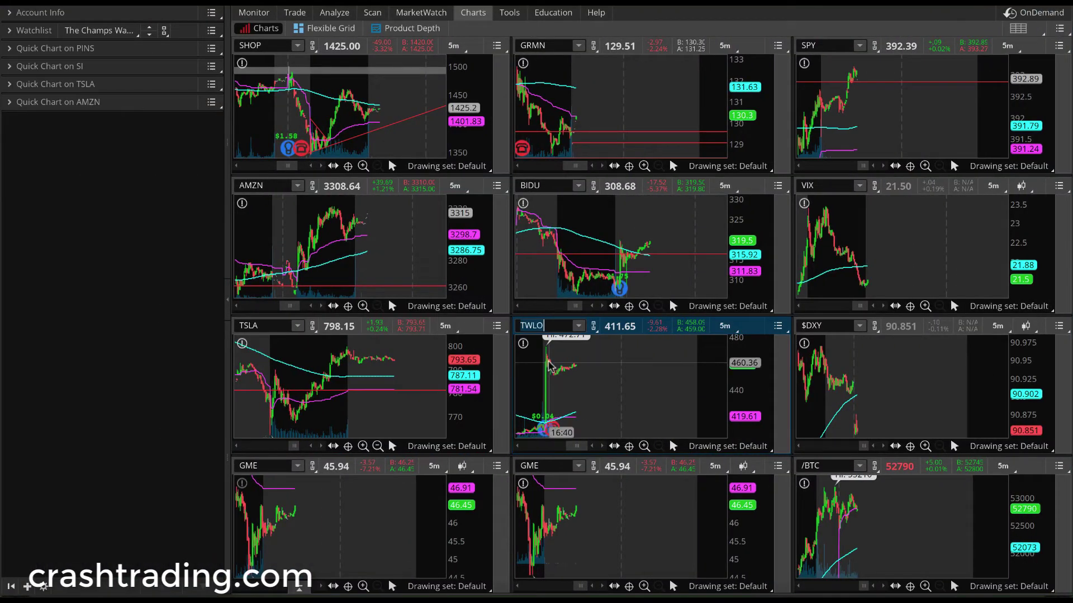
{"action": "scroll", "coordinate": [549, 366], "scroll_direction": "up", "scroll_amount": 3}
{"action": "scroll", "coordinate": [615, 368], "scroll_direction": "up", "scroll_amount": 2}
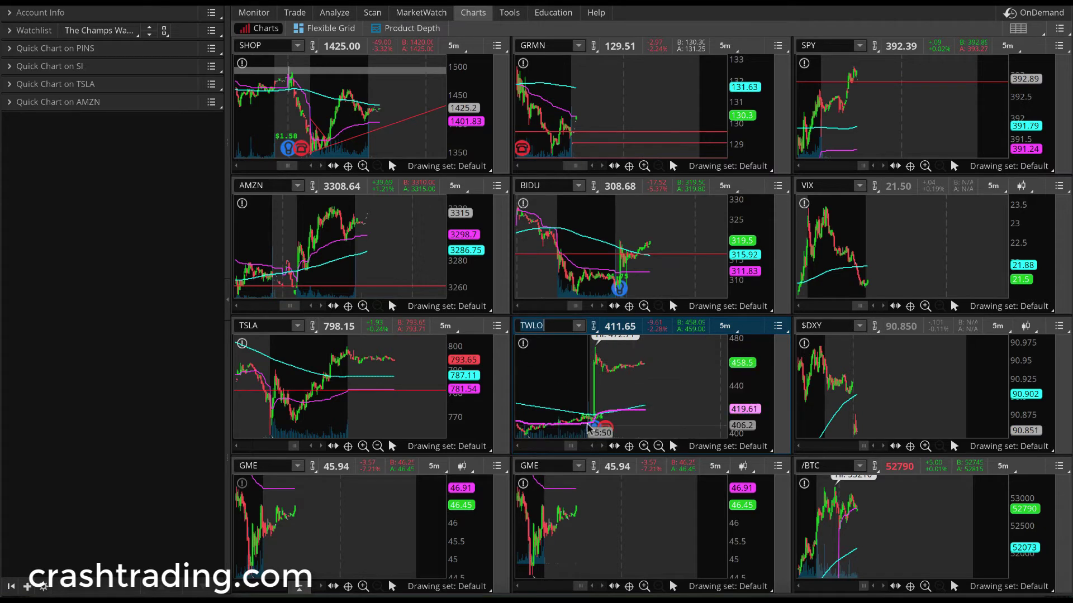
{"action": "scroll", "coordinate": [670, 403], "scroll_direction": "up", "scroll_amount": 2}
{"action": "scroll", "coordinate": [670, 407], "scroll_direction": "up", "scroll_amount": 1}
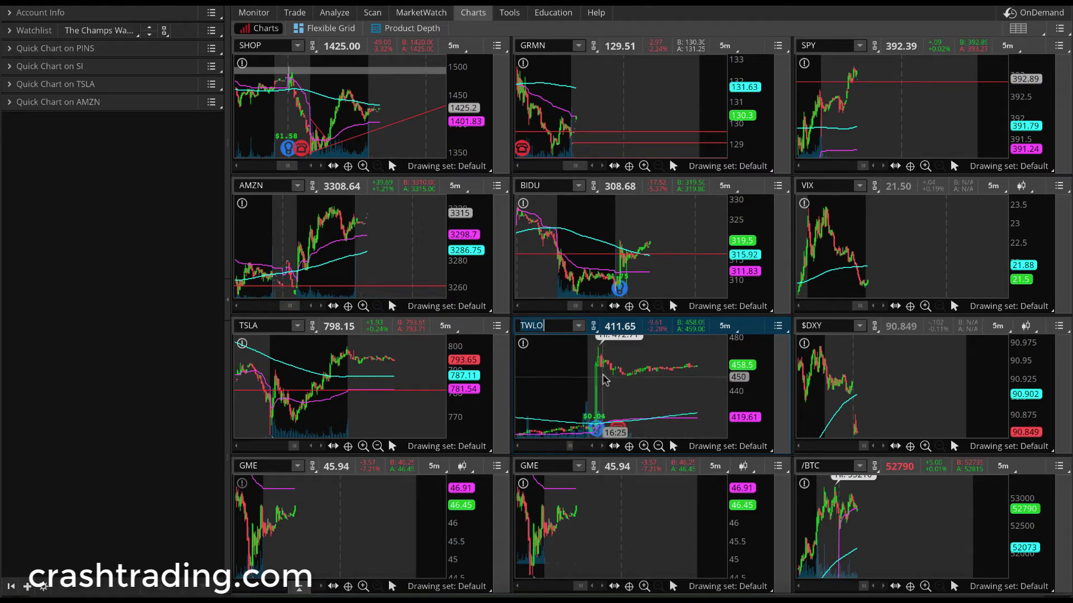
Switch to StockCharts, examine the NOK daily chart, and compare it with the TWLO chart in the grid
{"action": "key", "text": "ctrl+Right"}
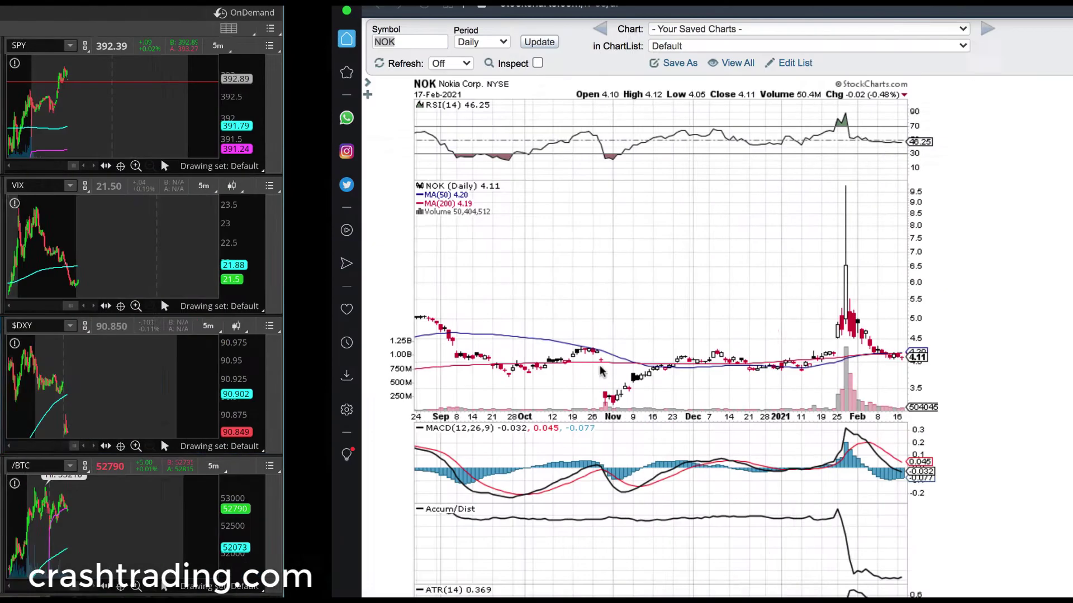
{"action": "type", "text": "nok"}
{"action": "key", "text": "Return"}
{"action": "scroll", "coordinate": [545, 390], "scroll_direction": "up", "scroll_amount": 5}
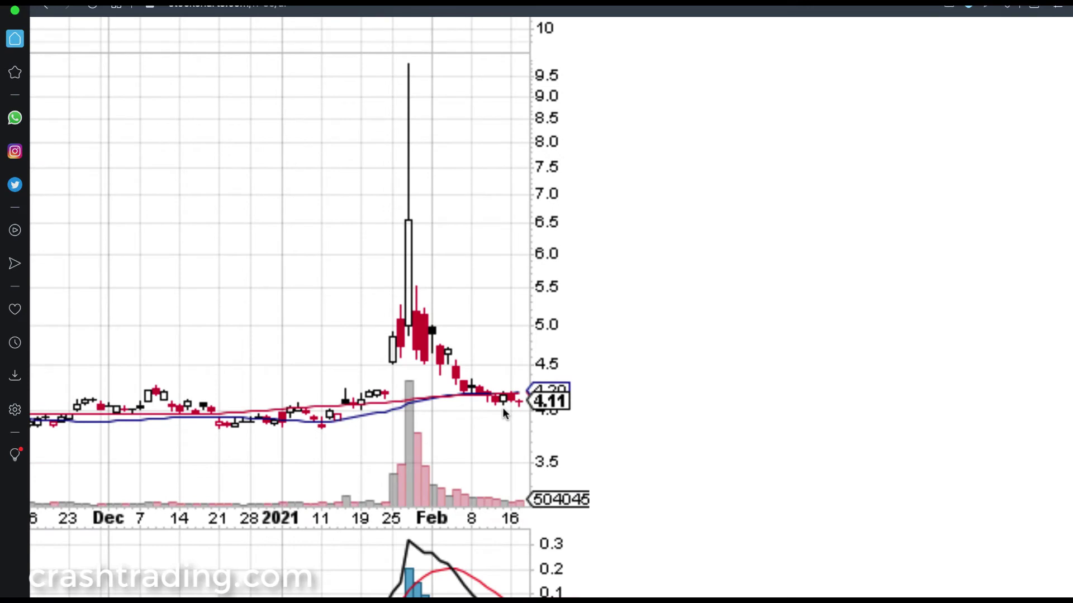
{"action": "scroll", "coordinate": [506, 404], "scroll_direction": "down", "scroll_amount": 5}
{"action": "key", "text": "ctrl+Left"}
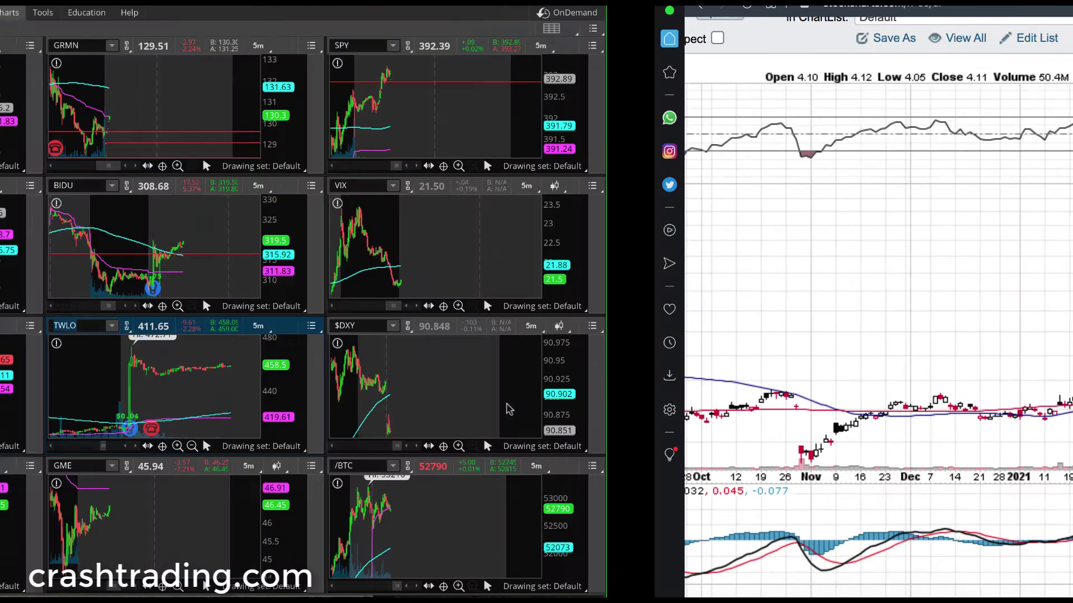
{"action": "left_click_drag", "start_coordinate": [602, 375], "coordinate": [614, 382]}
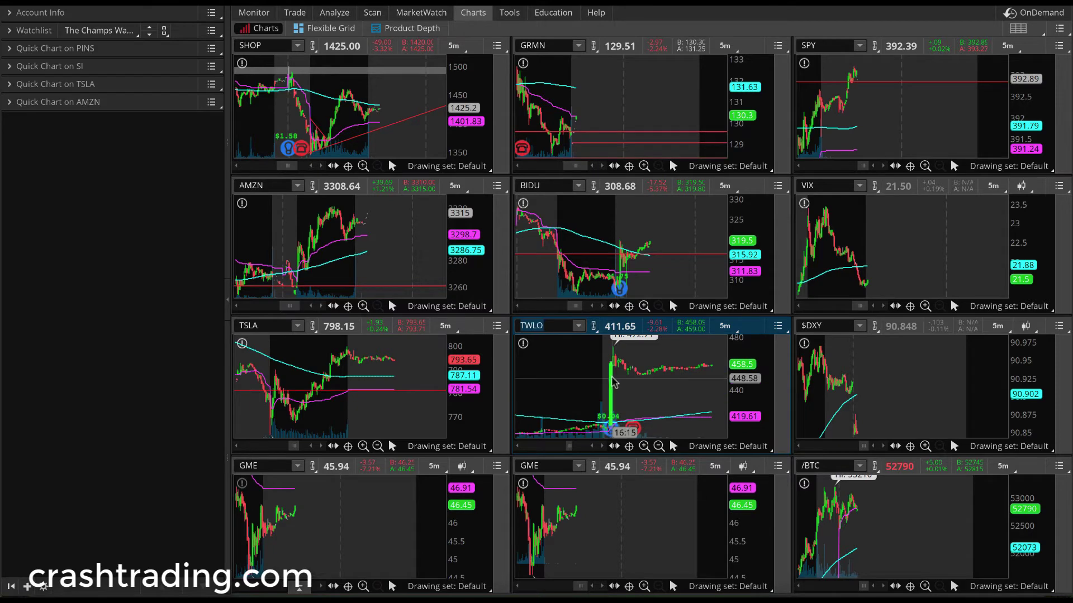
{"action": "key", "text": "ctrl+Right"}
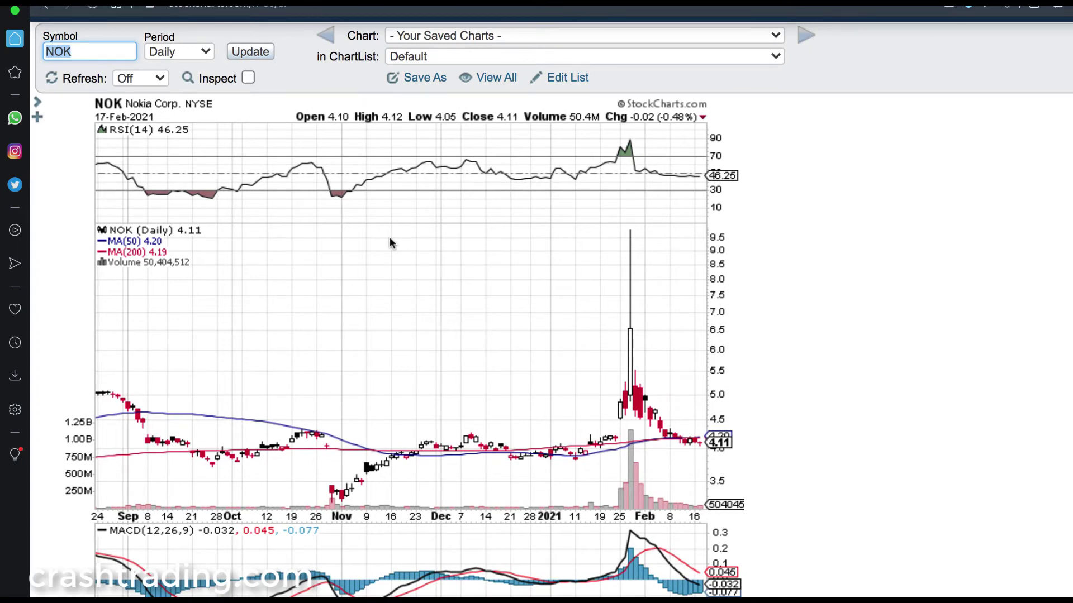
{"action": "scroll", "coordinate": [390, 237], "scroll_direction": "down", "scroll_amount": 2}
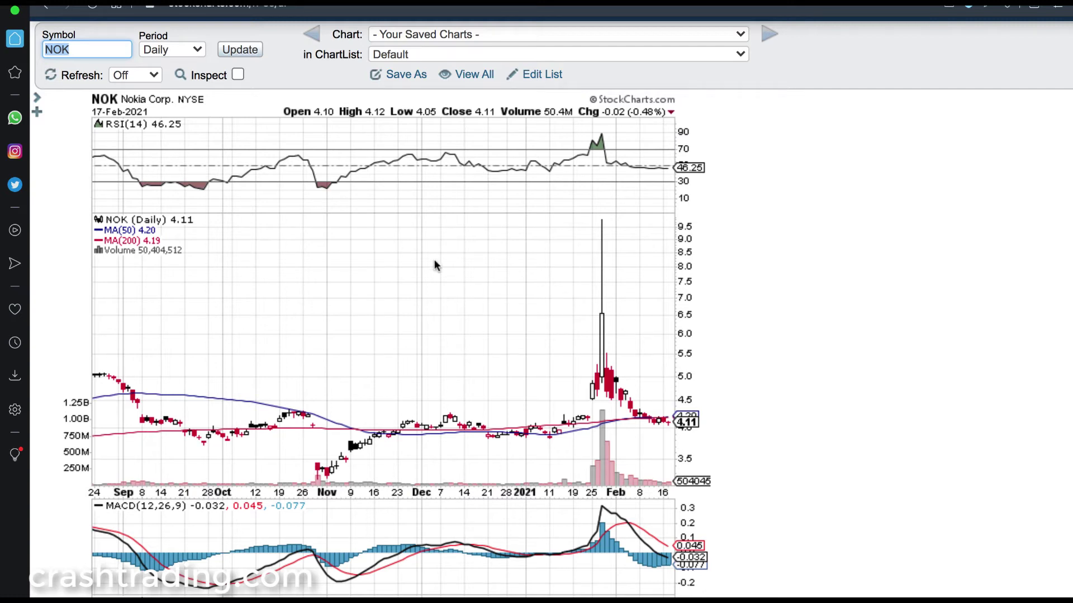
{"action": "scroll", "coordinate": [435, 262], "scroll_direction": "down", "scroll_amount": 1}
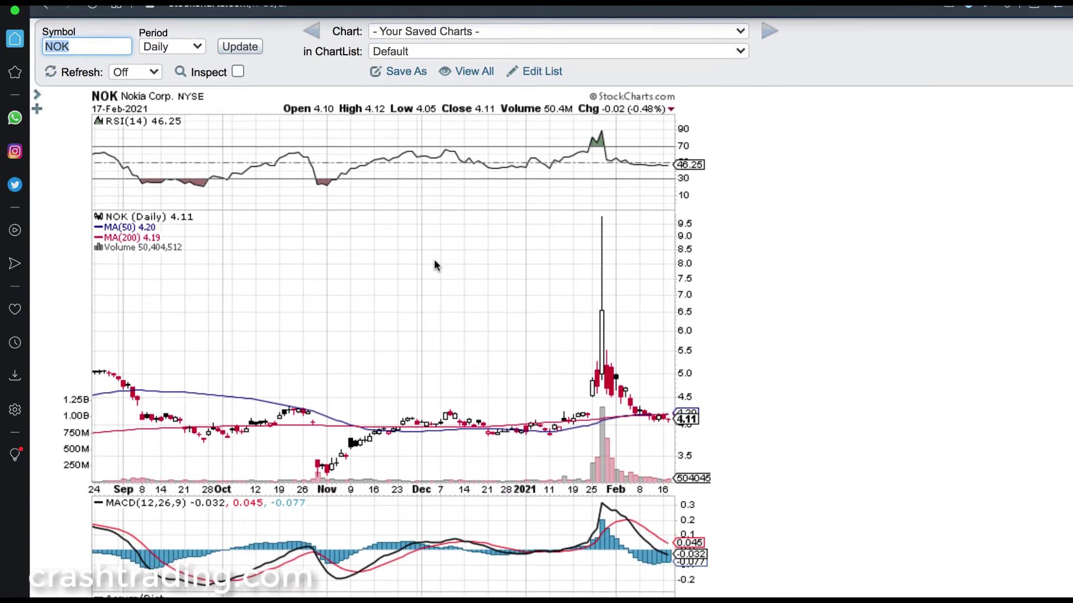
{"action": "key", "text": "ctrl+Left"}
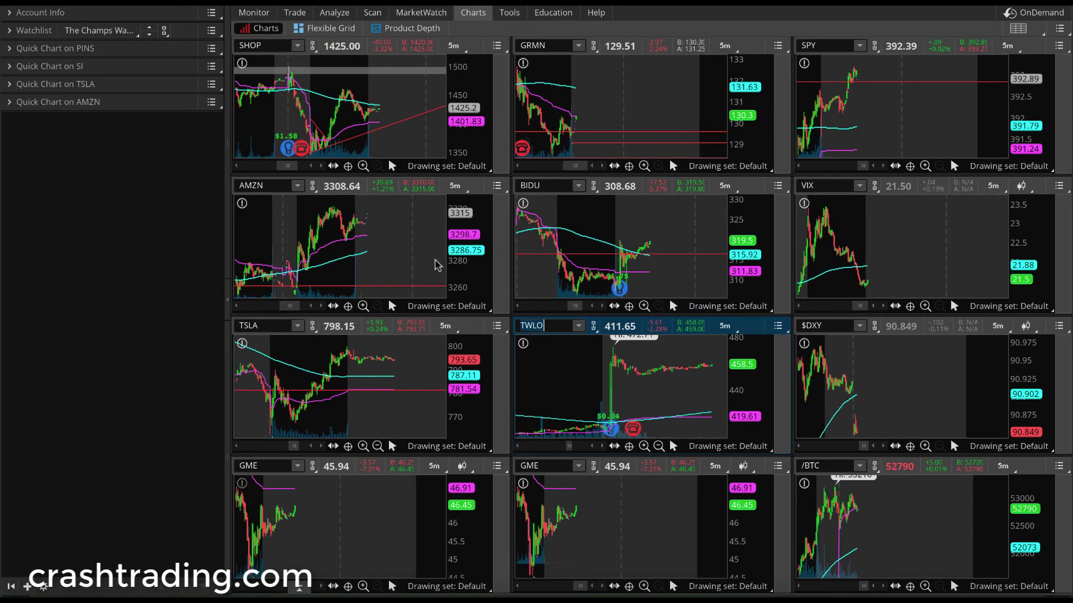
{"action": "scroll", "coordinate": [617, 386], "scroll_direction": "down", "scroll_amount": 2}
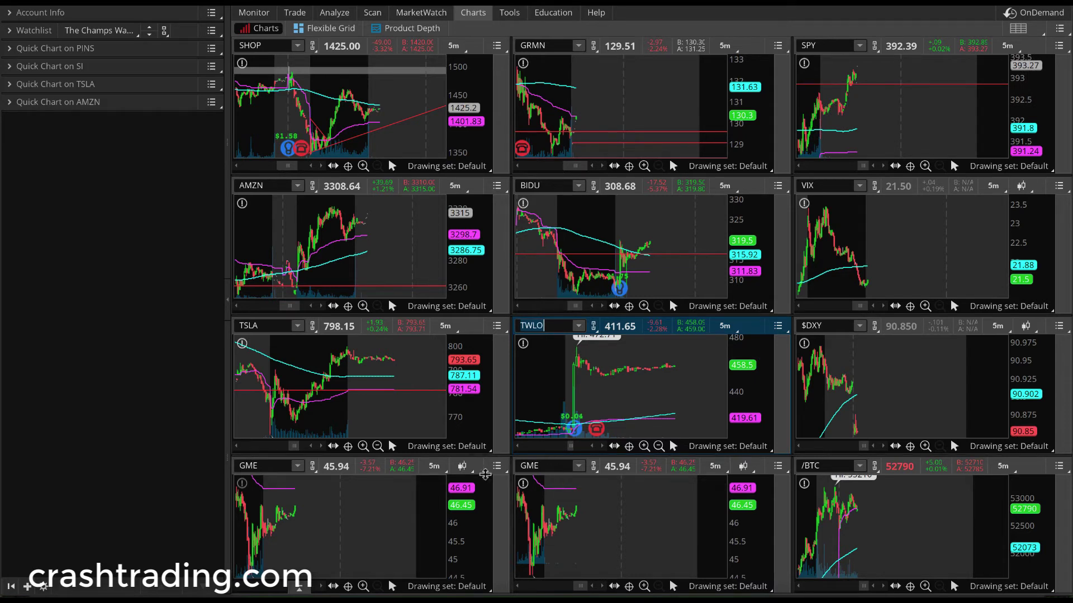
Replace GME with the futures symbol /NQ in the fourth row of the middle column
{"action": "left_click", "coordinate": [542, 466]}
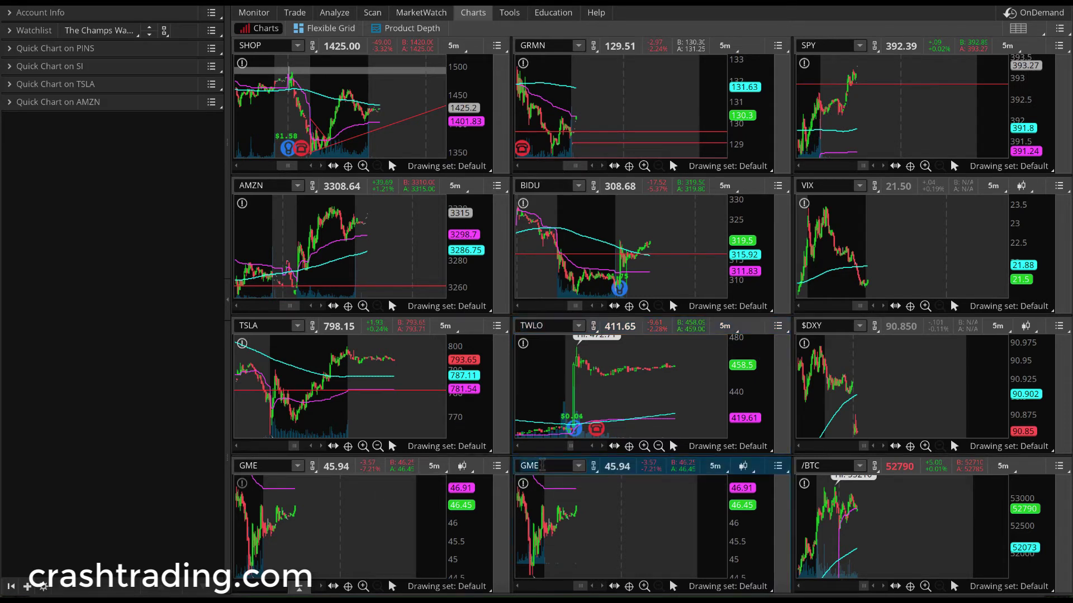
{"action": "type", "text": "/NQ"}
{"action": "key", "text": "Return"}
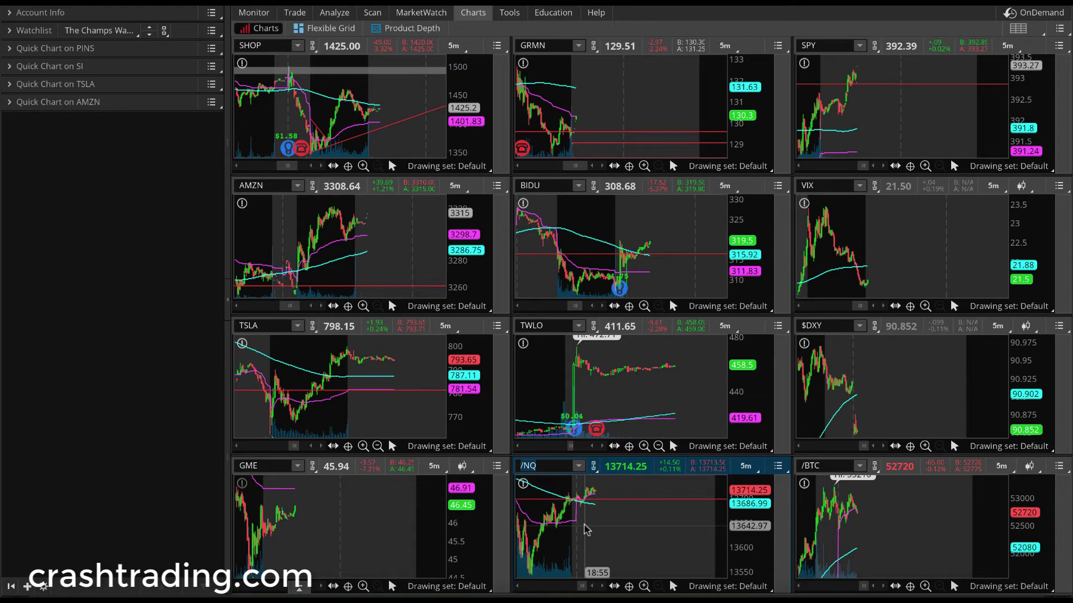
{"action": "scroll", "coordinate": [585, 529], "scroll_direction": "up", "scroll_amount": 5}
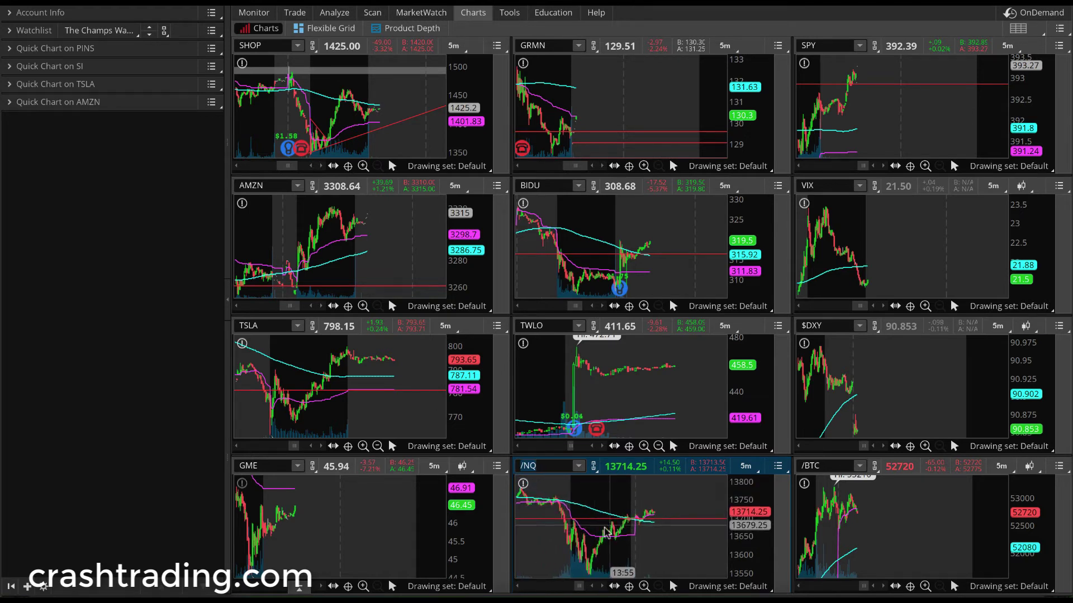
{"action": "scroll", "coordinate": [581, 541], "scroll_direction": "up", "scroll_amount": 2}
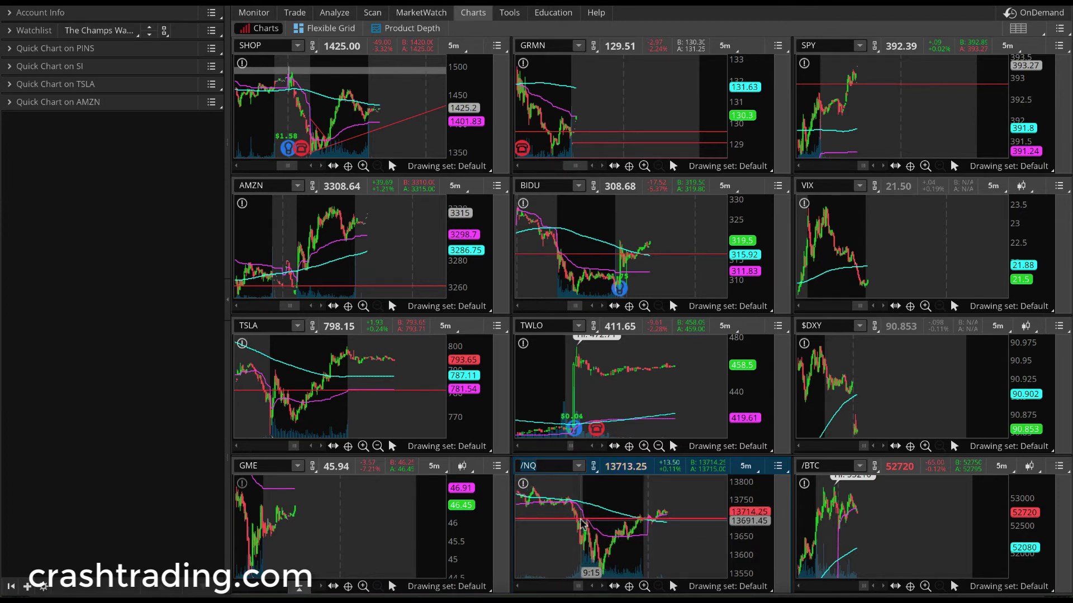
Replace GME with the futures symbol /CL in the fourth row of the first column
{"action": "left_click", "coordinate": [283, 466]}
{"action": "key", "text": "BackSpace"}
{"action": "key", "text": "BackSpace"}
{"action": "key", "text": "BackSpace"}
{"action": "type", "text": "/CL"}
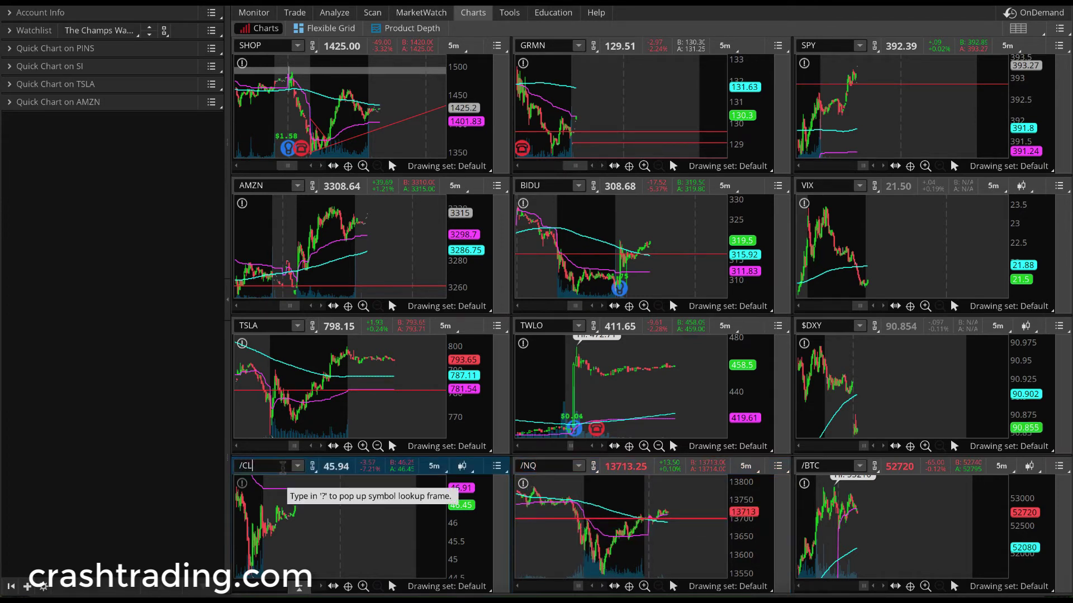
{"action": "key", "text": "Return"}
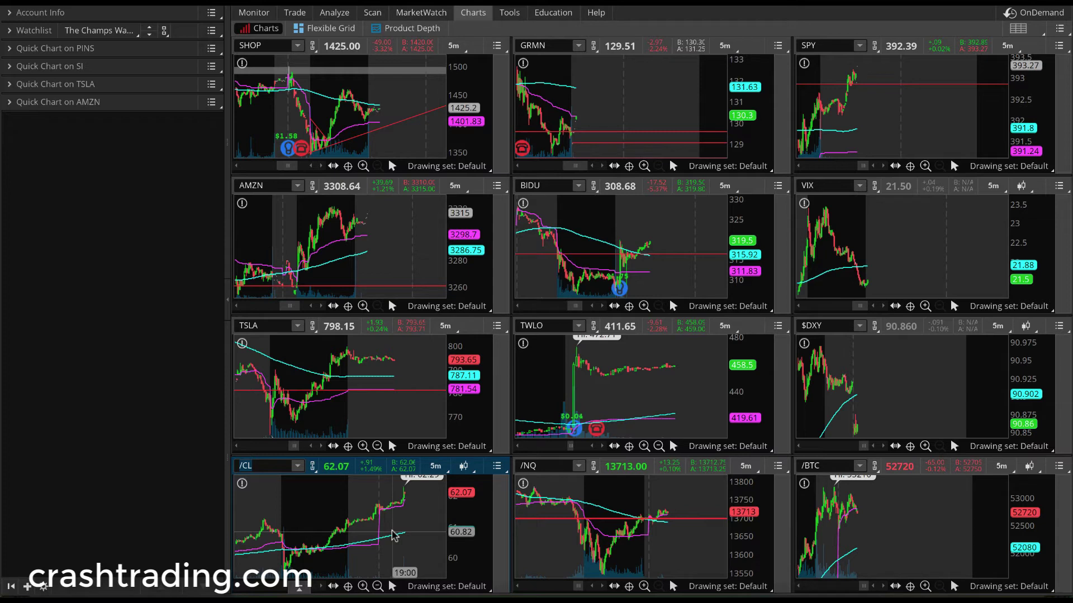
{"action": "scroll", "coordinate": [393, 535], "scroll_direction": "left", "scroll_amount": 5}
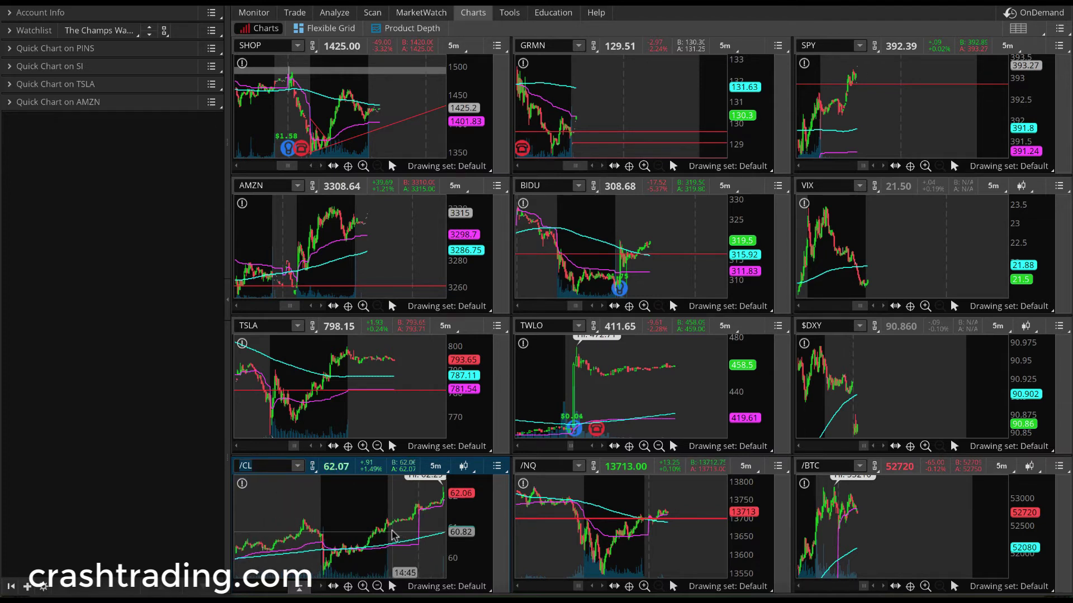
{"action": "scroll", "coordinate": [393, 534], "scroll_direction": "right", "scroll_amount": 3}
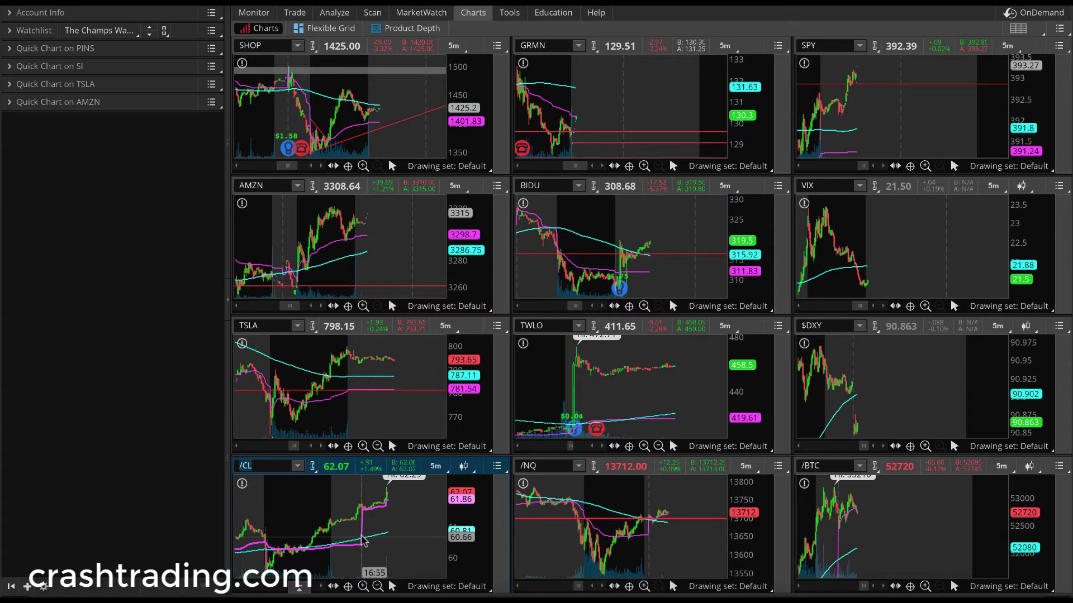
{"action": "scroll", "coordinate": [363, 541], "scroll_direction": "up", "scroll_amount": 2}
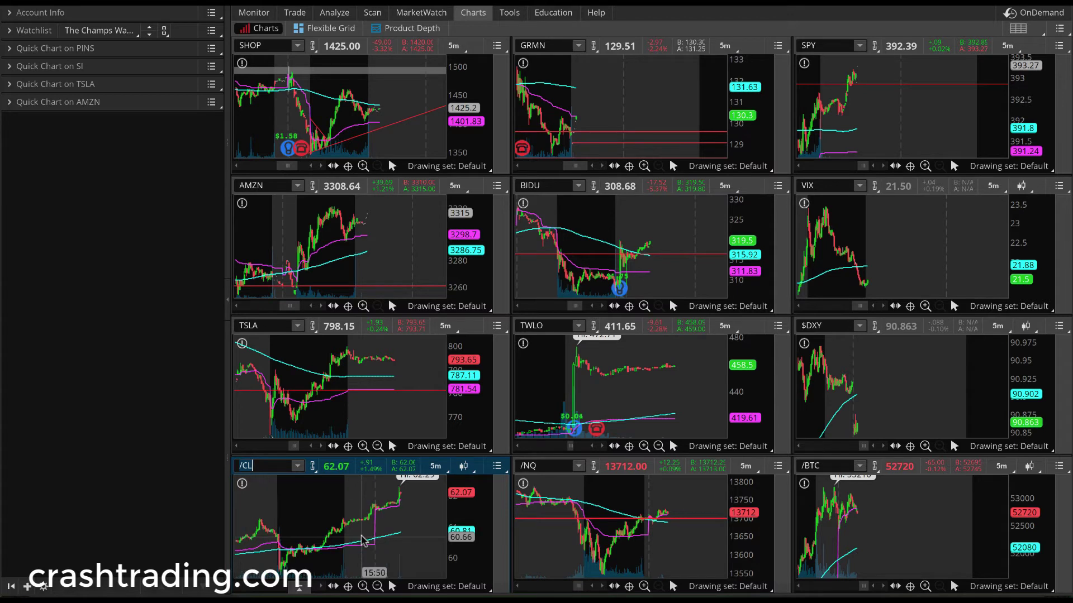
{"action": "left_click", "coordinate": [1018, 28]}
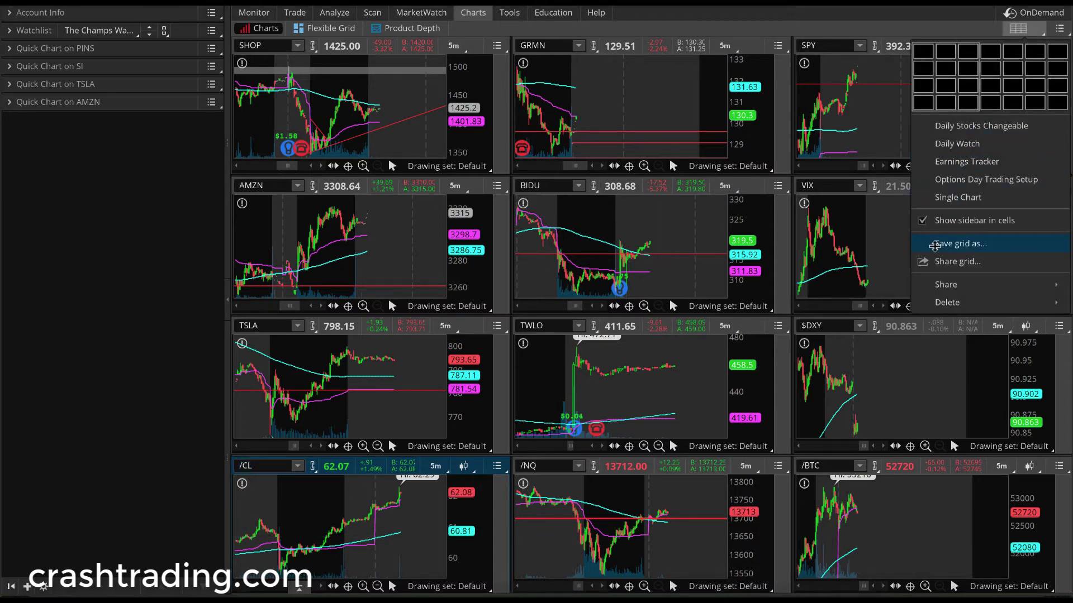
{"action": "left_click", "coordinate": [800, 247]}
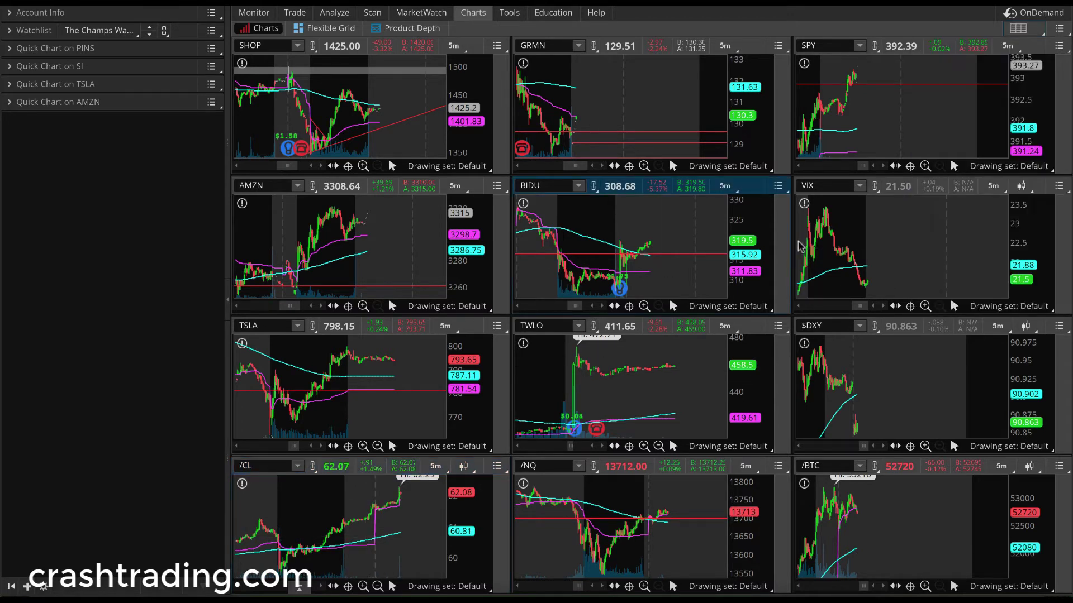
{"action": "left_click", "coordinate": [1018, 28]}
{"action": "left_click", "coordinate": [975, 245]}
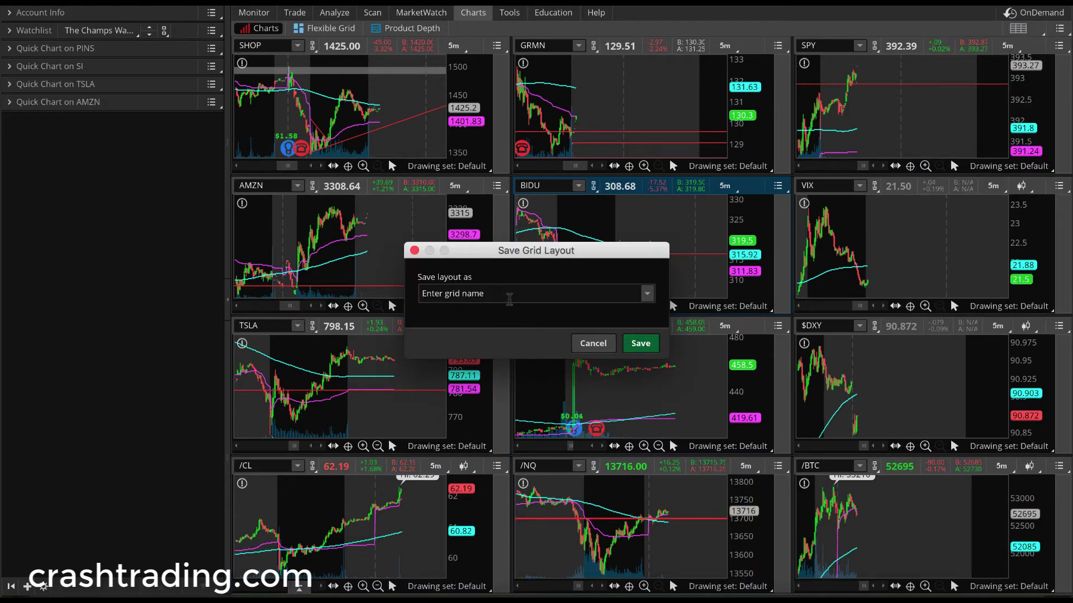
{"action": "type", "text": "D"}
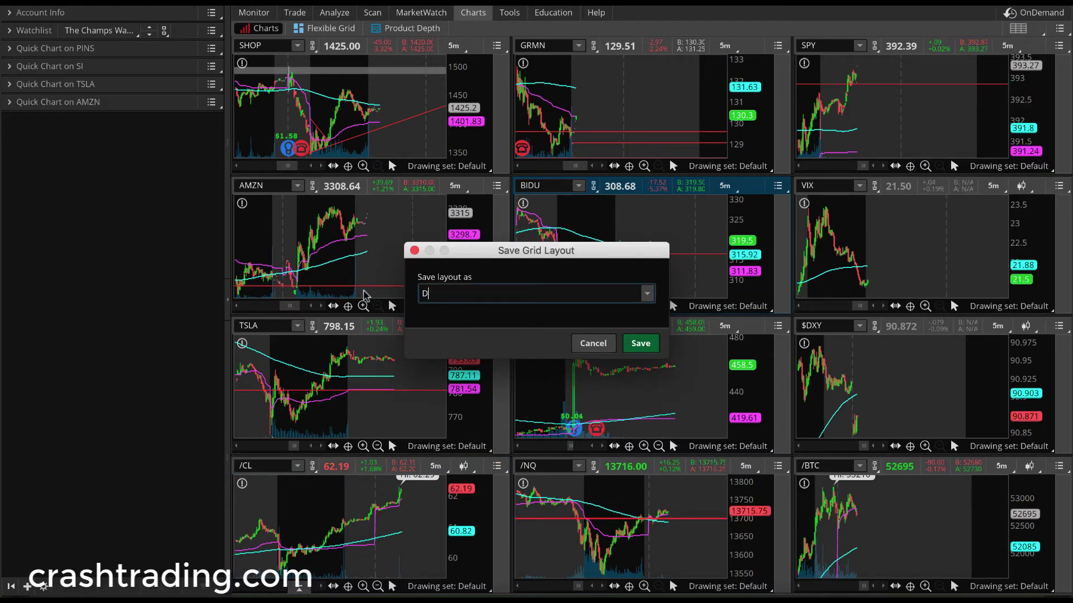
{"action": "type", "text": "rop "}
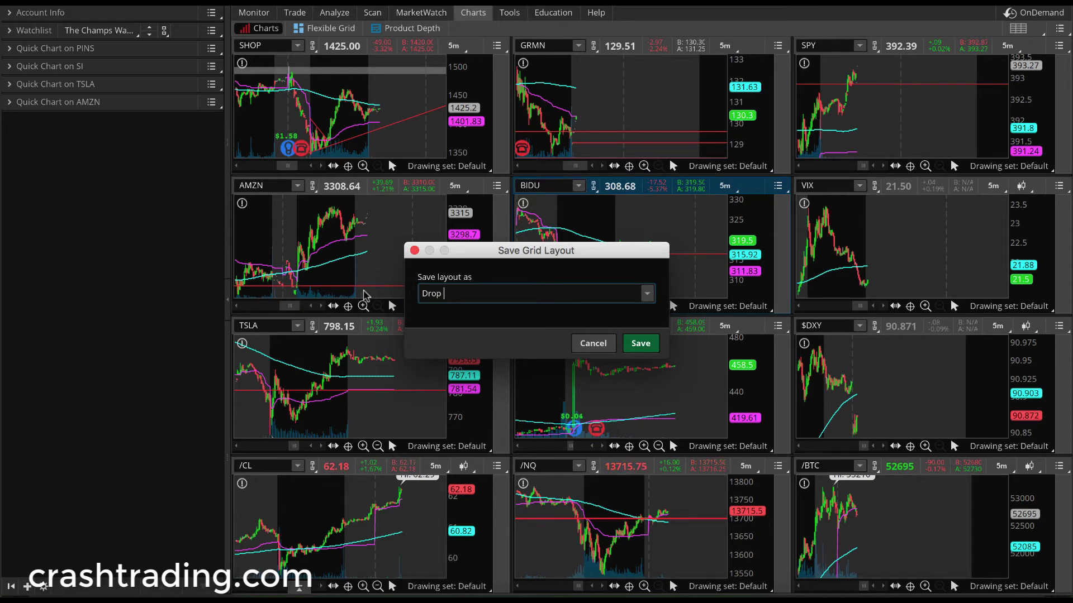
{"action": "type", "text": "A Like"}
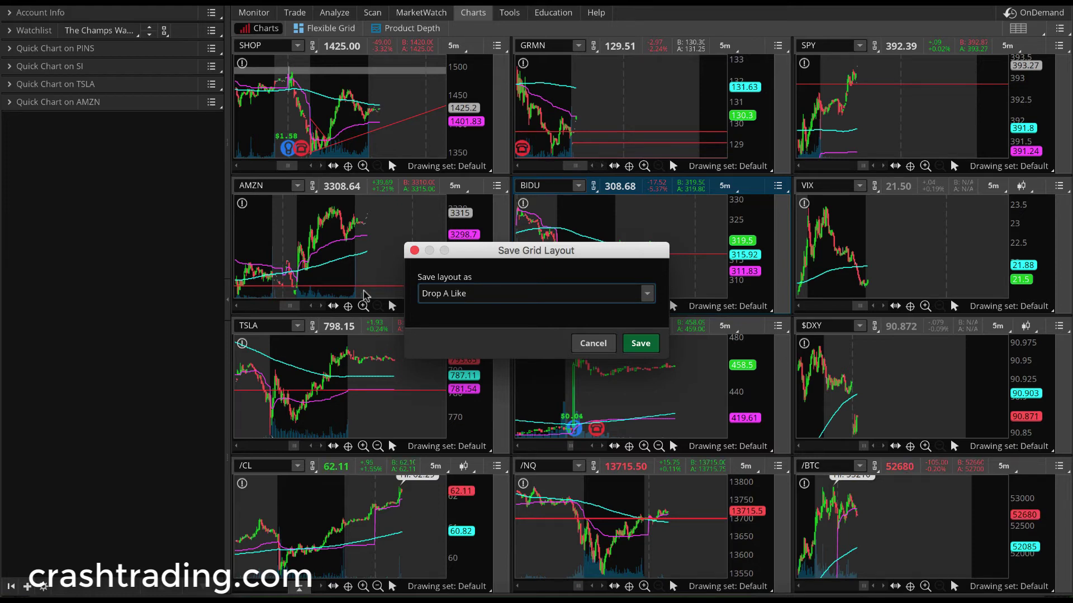
{"action": "type", "text": "Video"}
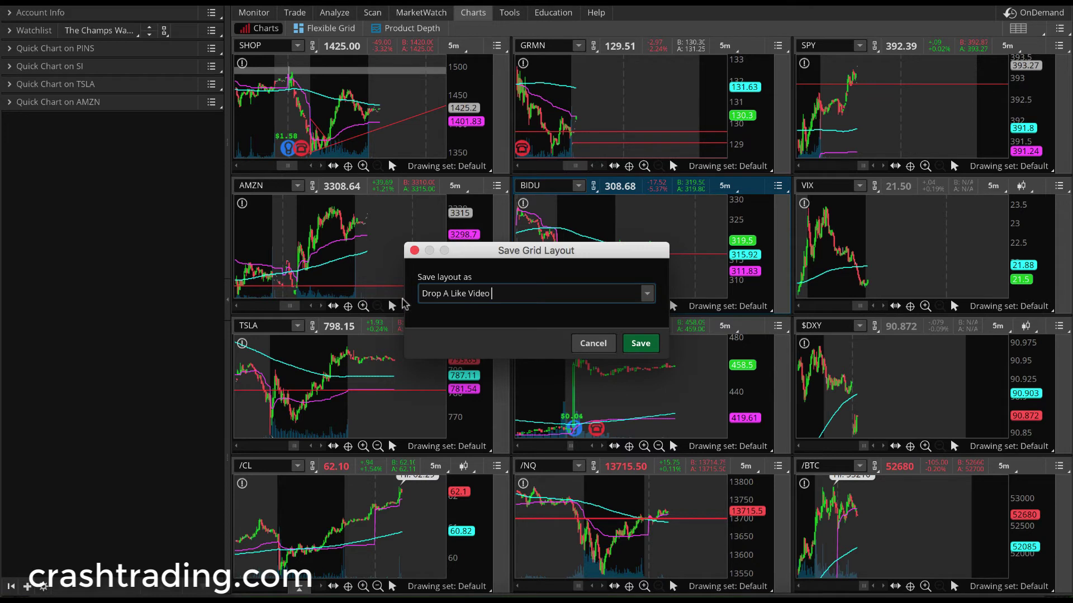
{"action": "left_click", "coordinate": [608, 342]}
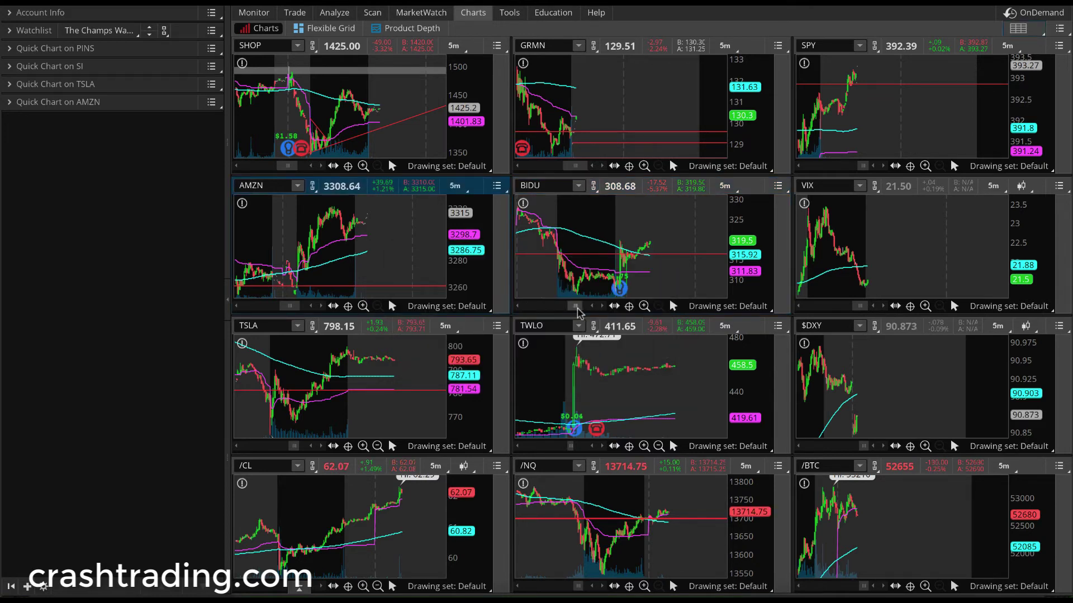
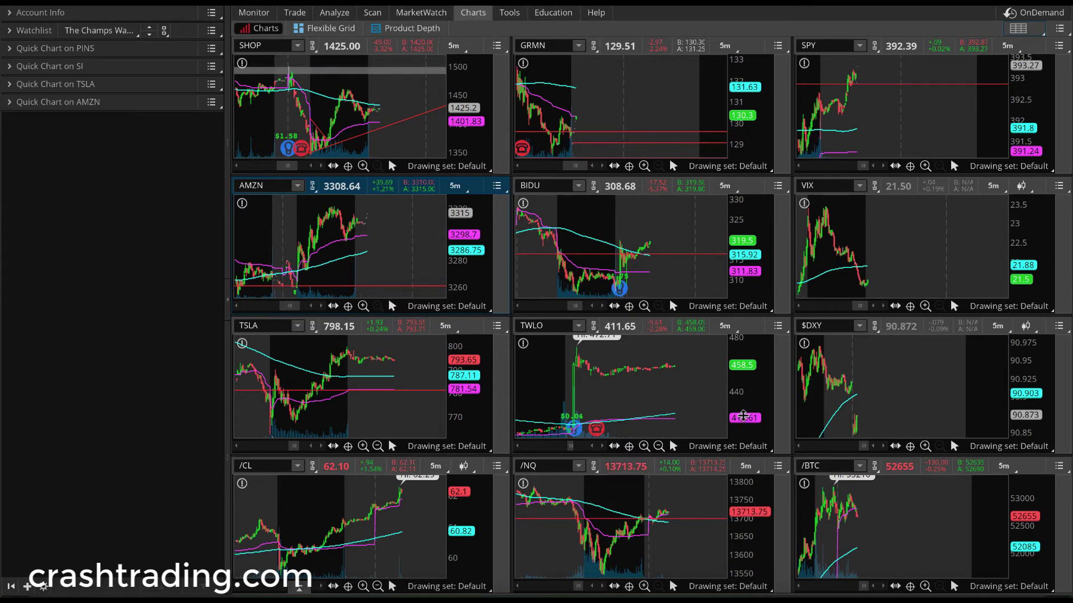
Expand the PINS, SI, TSLA and AMZN quick charts in the sidebar
{"action": "left_click", "coordinate": [50, 49]}
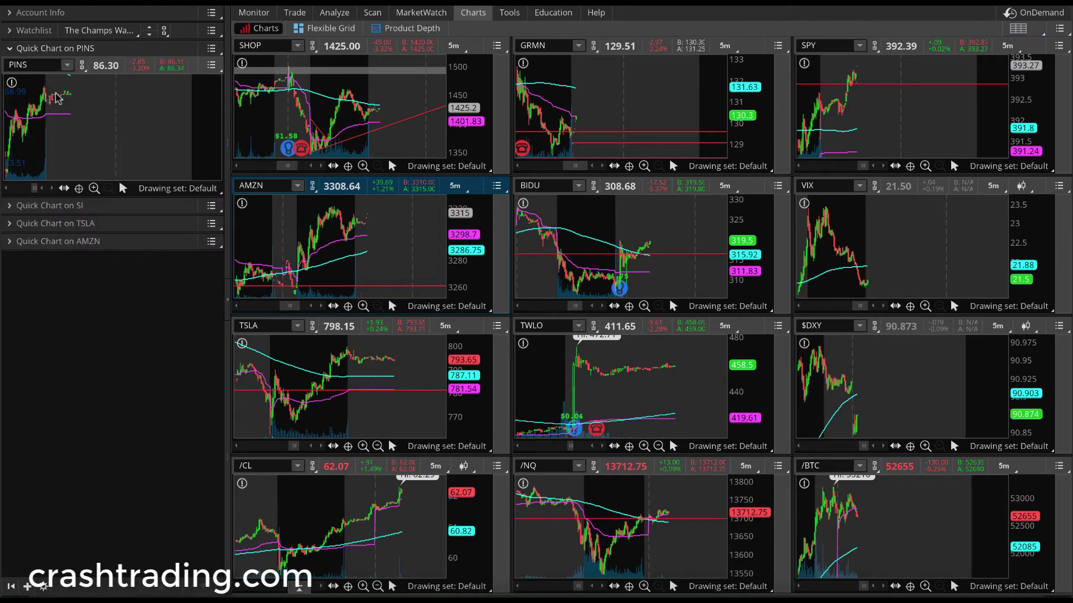
{"action": "left_click", "coordinate": [56, 206]}
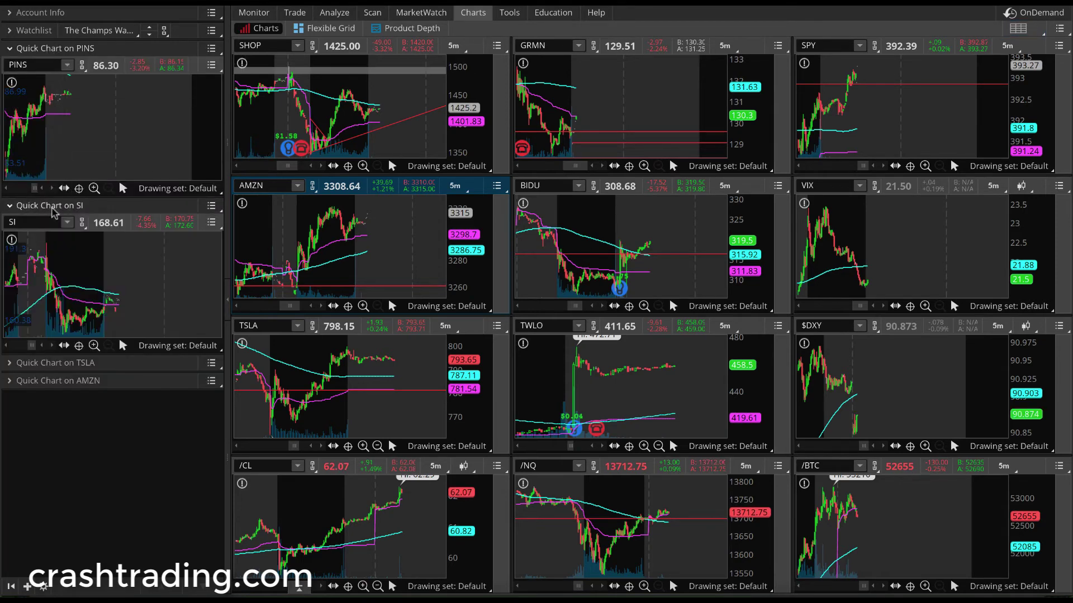
{"action": "left_click", "coordinate": [55, 363]}
{"action": "left_click", "coordinate": [50, 520]}
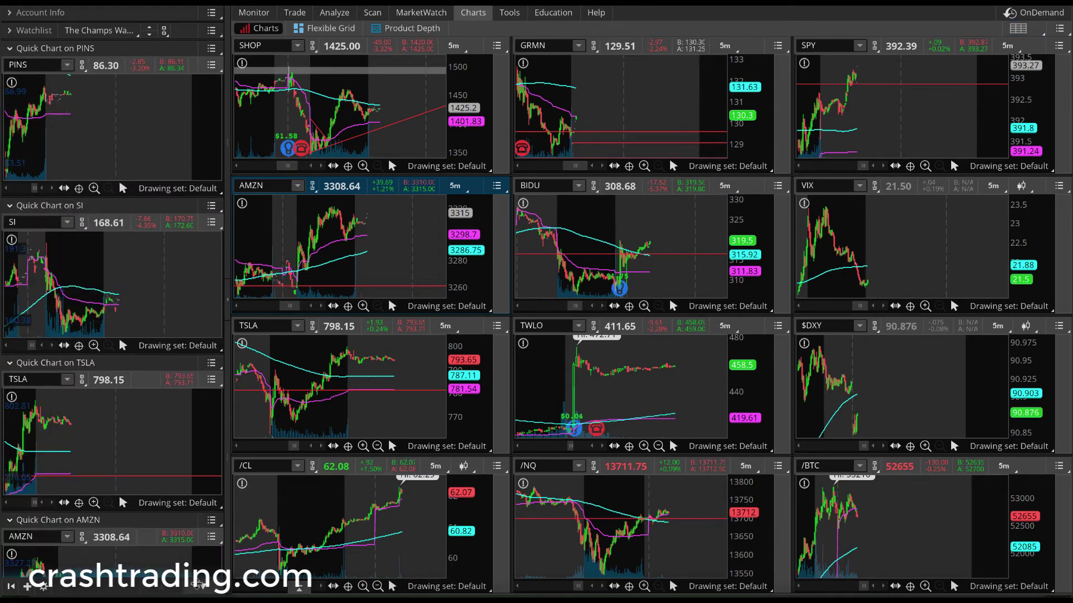
{"action": "scroll", "coordinate": [197, 585], "scroll_direction": "down", "scroll_amount": 2}
{"action": "scroll", "coordinate": [197, 585], "scroll_direction": "down", "scroll_amount": 1}
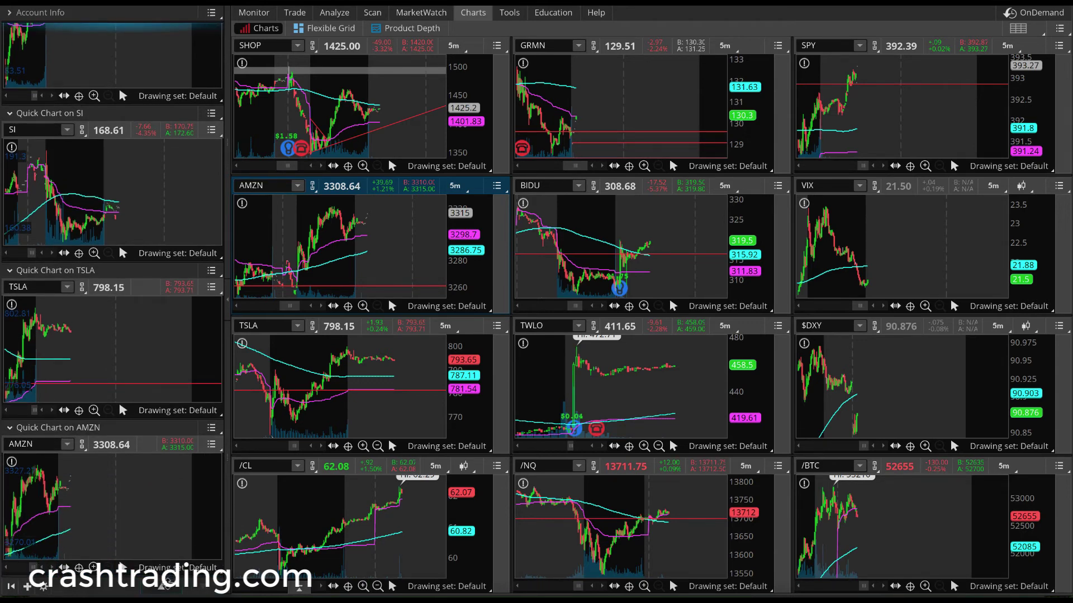
Look through the expanded PINS, SI, TSLA and AMZN quick charts in the sidebar
{"action": "scroll", "coordinate": [167, 584], "scroll_direction": "up", "scroll_amount": 2}
{"action": "scroll", "coordinate": [111, 307], "scroll_direction": "down", "scroll_amount": 1}
{"action": "scroll", "coordinate": [111, 308], "scroll_direction": "up", "scroll_amount": 2}
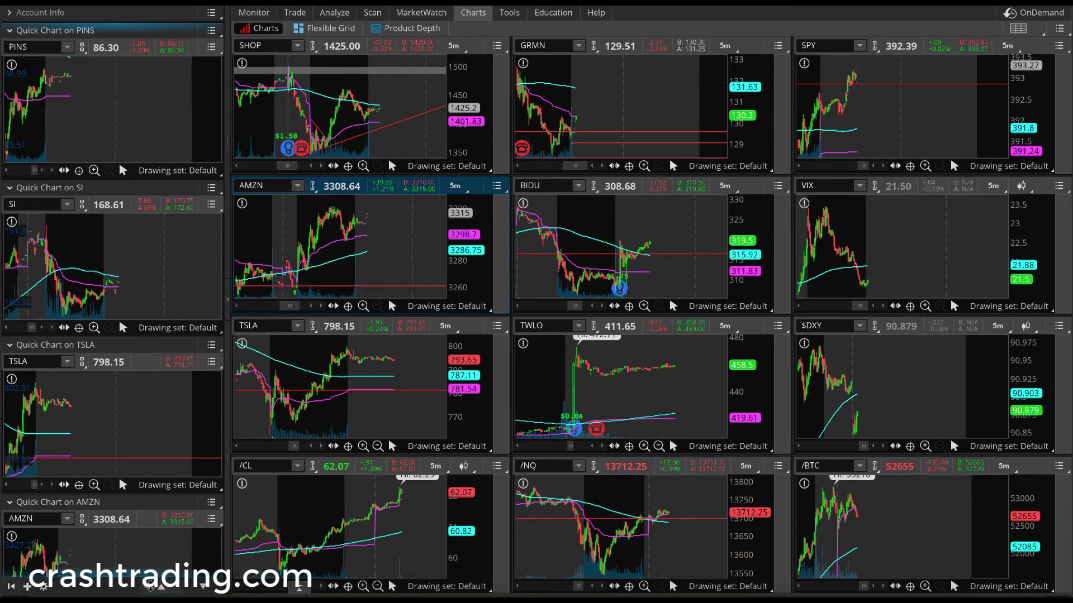
{"action": "scroll", "coordinate": [215, 591], "scroll_direction": "up", "scroll_amount": 1}
{"action": "scroll", "coordinate": [214, 591], "scroll_direction": "down", "scroll_amount": 3}
{"action": "scroll", "coordinate": [195, 592], "scroll_direction": "up", "scroll_amount": 3}
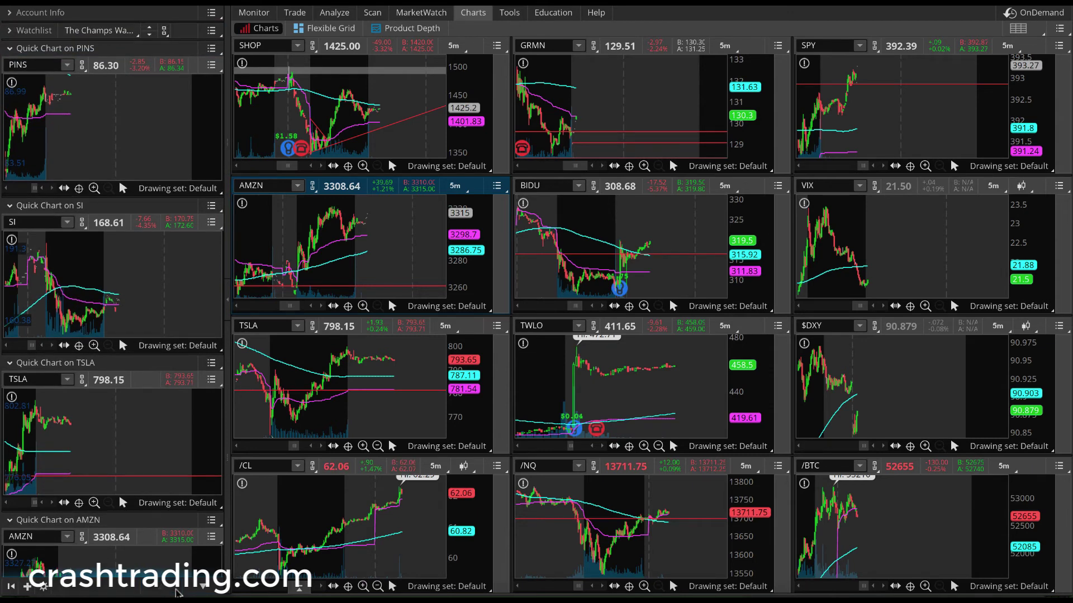
{"action": "scroll", "coordinate": [184, 591], "scroll_direction": "down", "scroll_amount": 5}
{"action": "scroll", "coordinate": [173, 592], "scroll_direction": "up", "scroll_amount": 4}
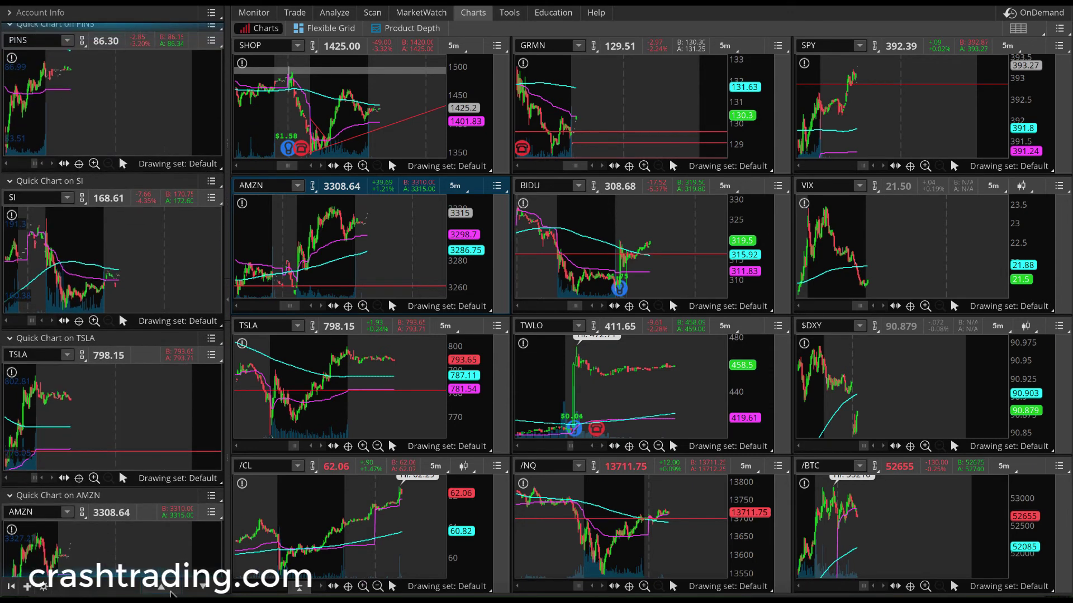
{"action": "scroll", "coordinate": [171, 593], "scroll_direction": "up", "scroll_amount": 1}
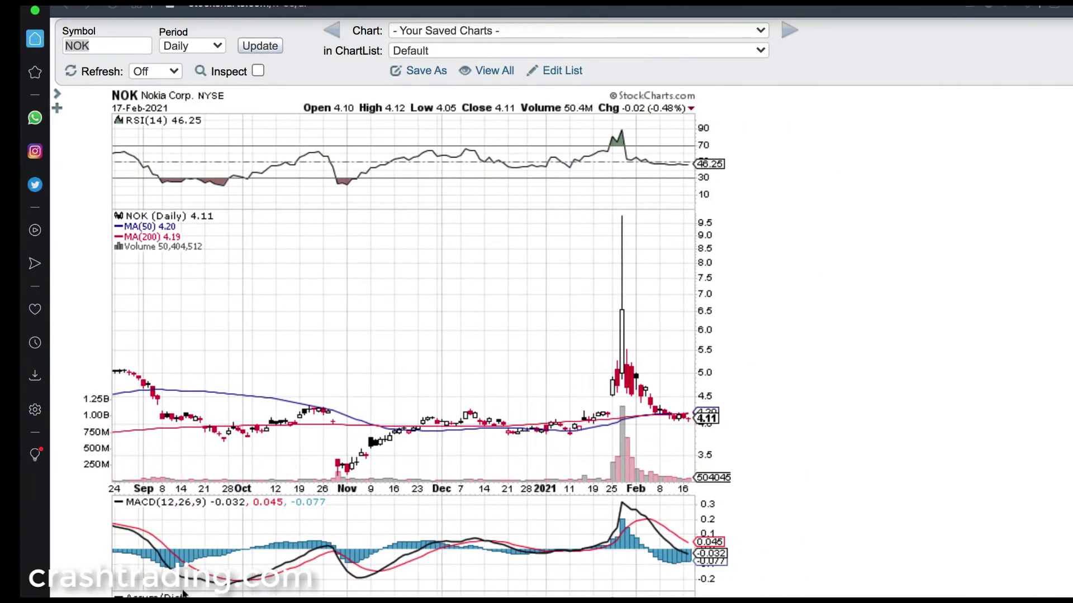
Look up the TWLO daily chart on StockCharts and switch back to the thinkorswim chart grid
{"action": "type", "text": "twlo"}
{"action": "key", "text": "Return"}
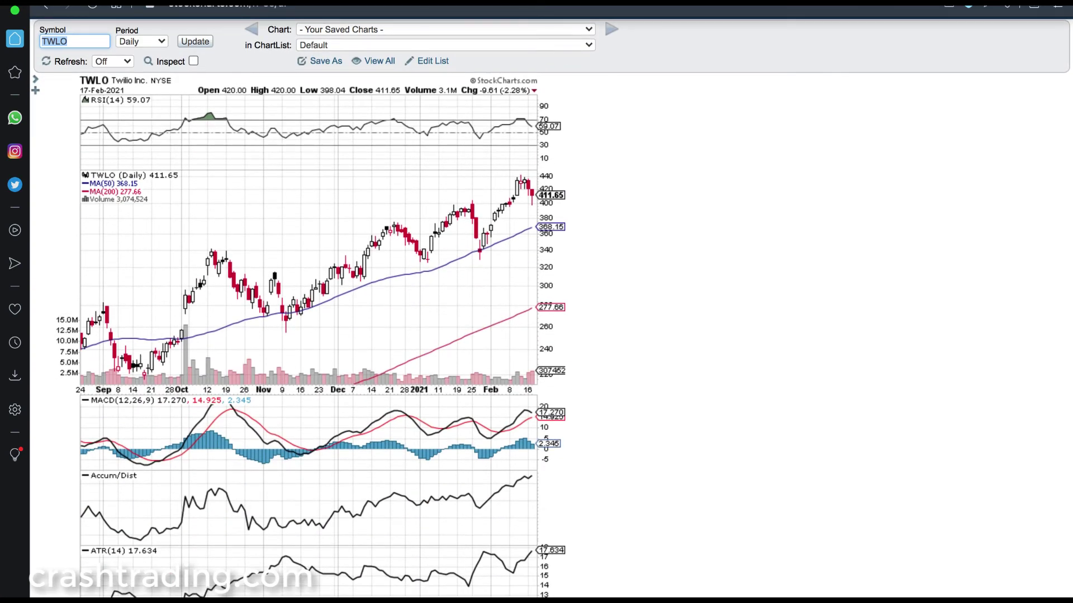
{"action": "key", "text": "ctrl+Left"}
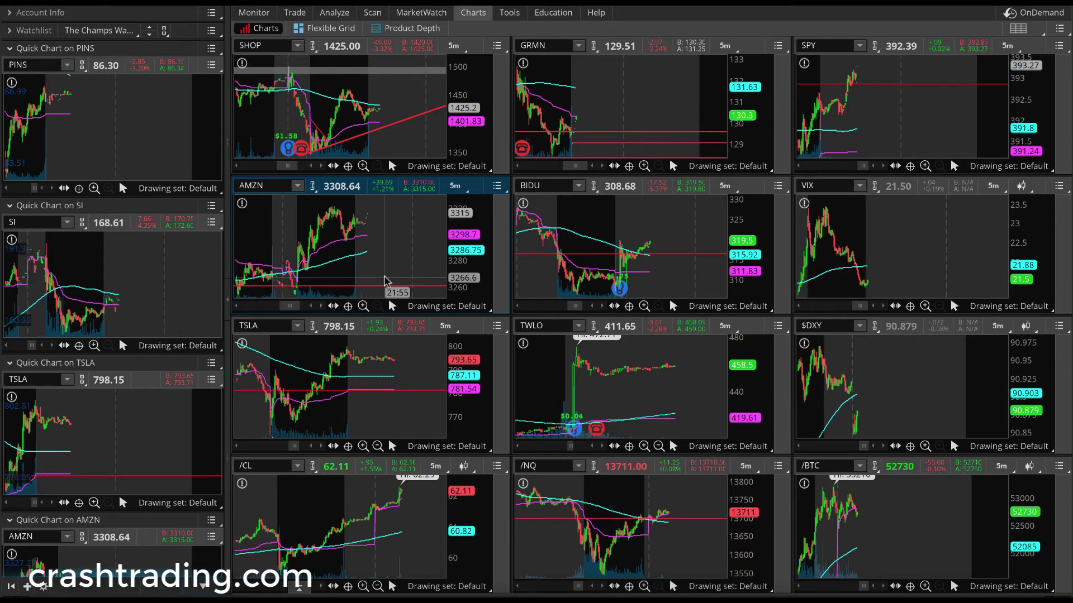
Collapse the PINS, SI, TSLA and AMZN quick charts in the sidebar
{"action": "left_click", "coordinate": [17, 49]}
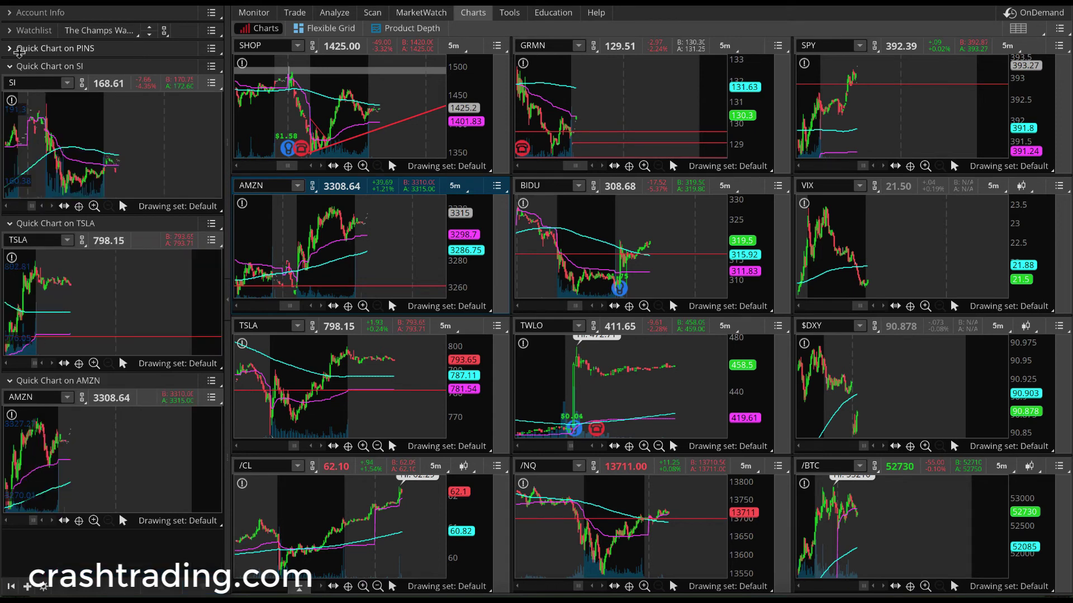
{"action": "left_click", "coordinate": [27, 67]}
{"action": "left_click", "coordinate": [27, 84]}
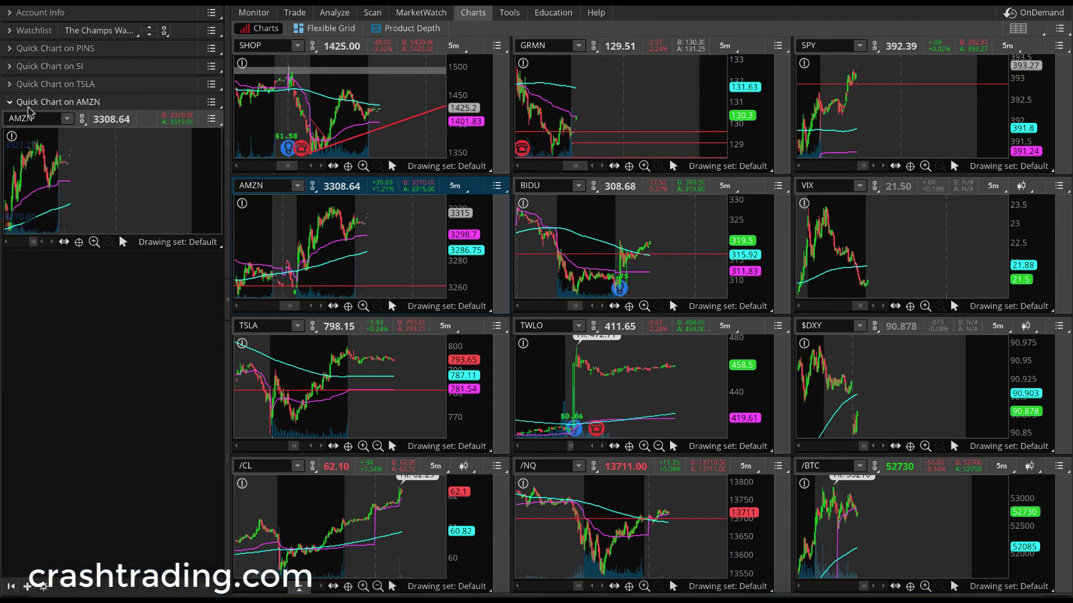
{"action": "left_click", "coordinate": [28, 104]}
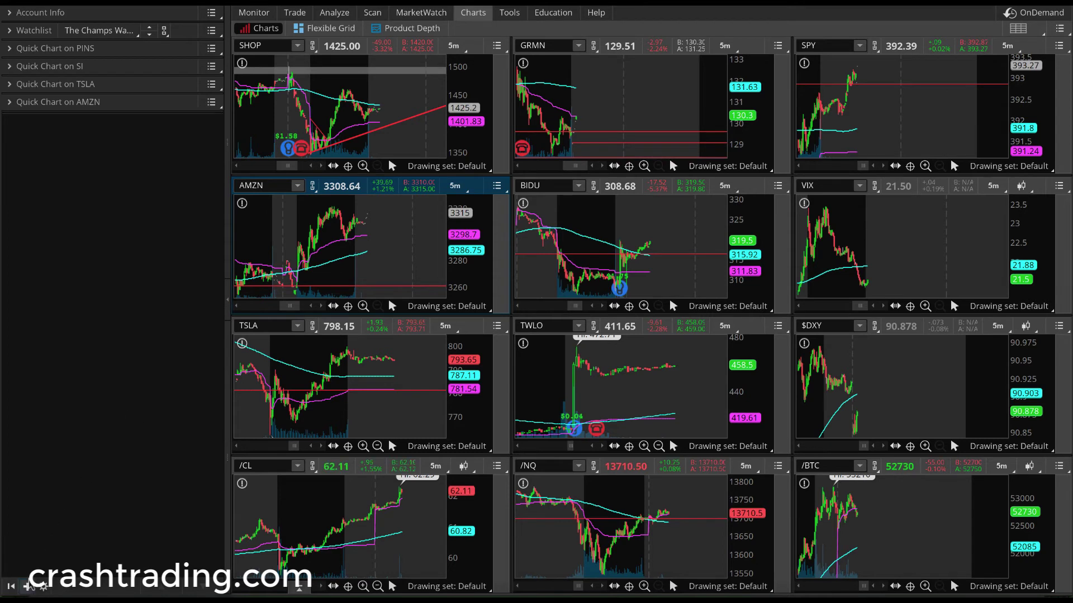
Add a Quick Chart gadget to the sidebar and load the futures symbol /ES in it
{"action": "left_click", "coordinate": [27, 586]}
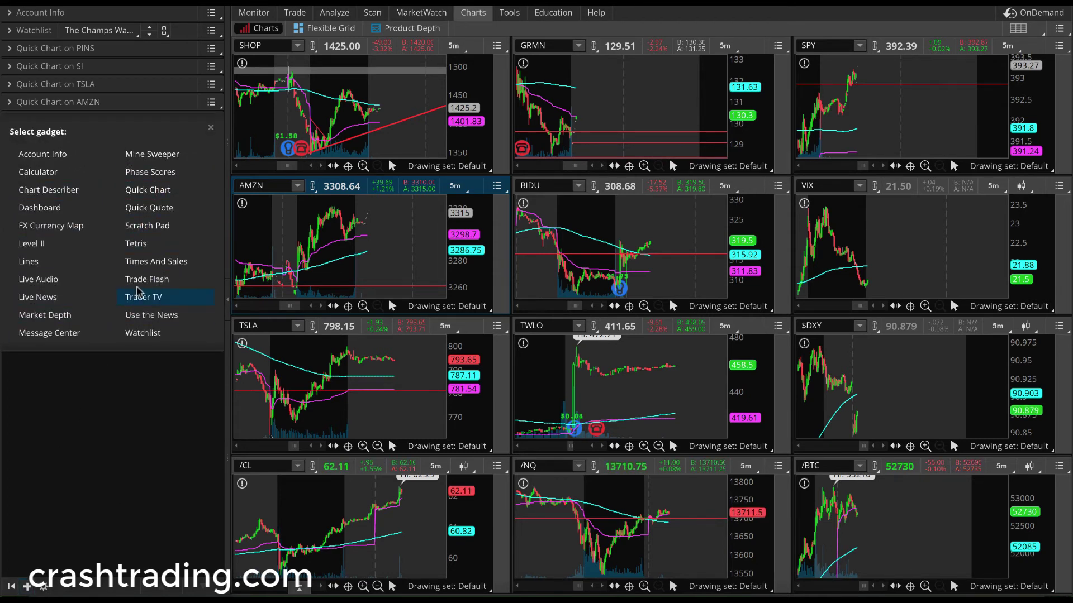
{"action": "left_click", "coordinate": [155, 192]}
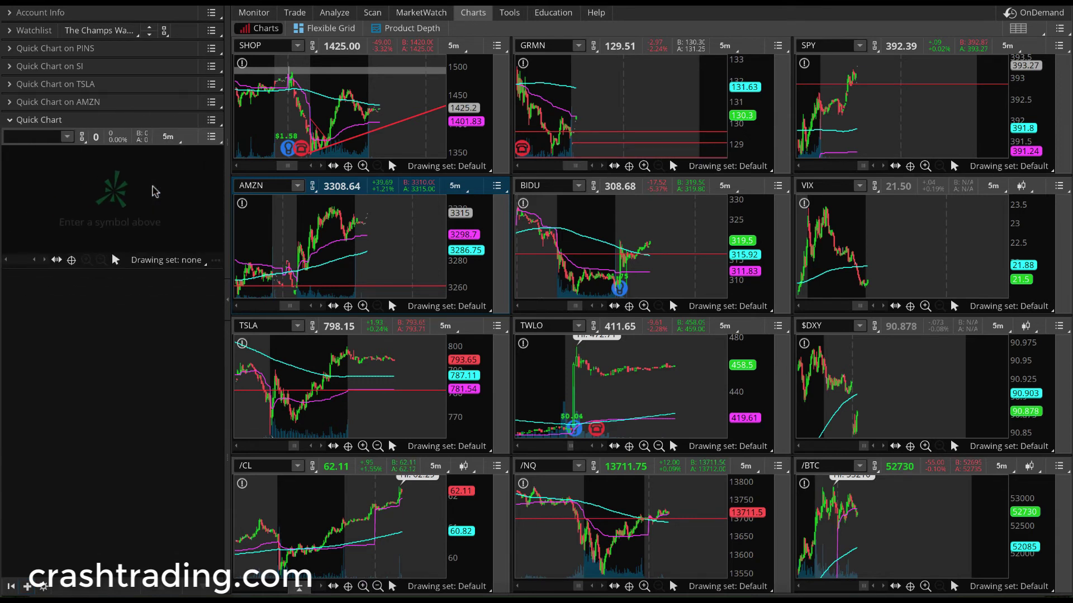
{"action": "left_click", "coordinate": [37, 137]}
{"action": "type", "text": "/ES"}
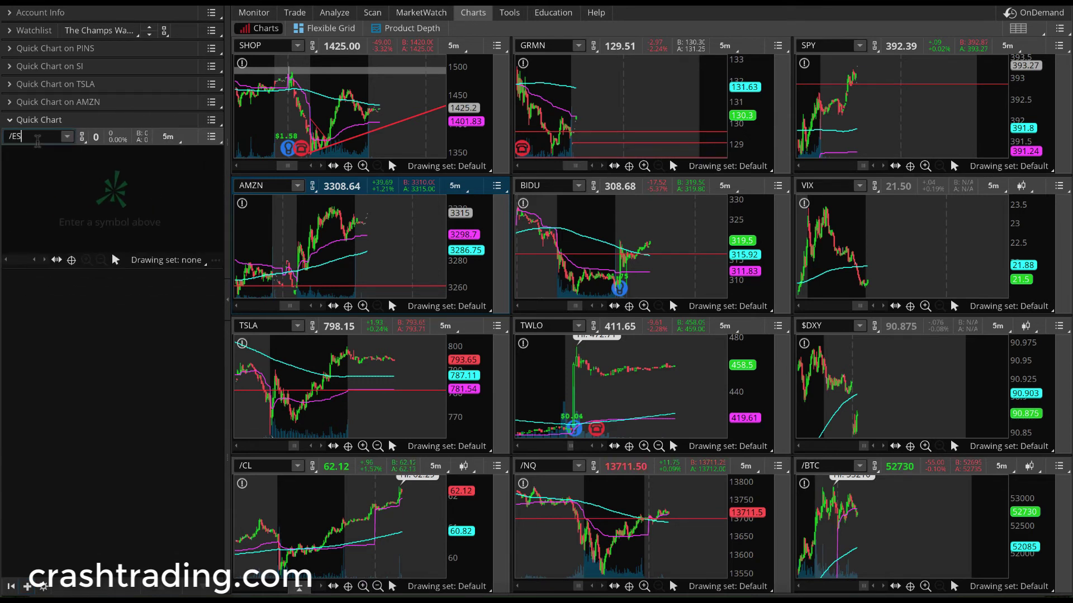
{"action": "key", "text": "Return"}
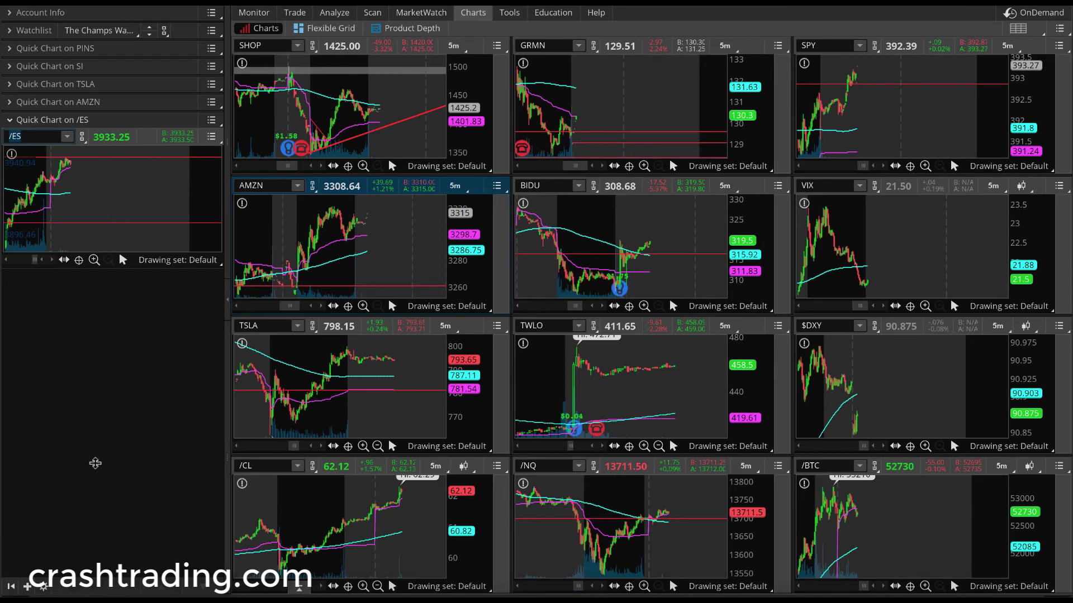
Add a Scratch Pad gadget to the sidebar and write the note "Fed Meetin 2:30" in it
{"action": "left_click", "coordinate": [27, 586]}
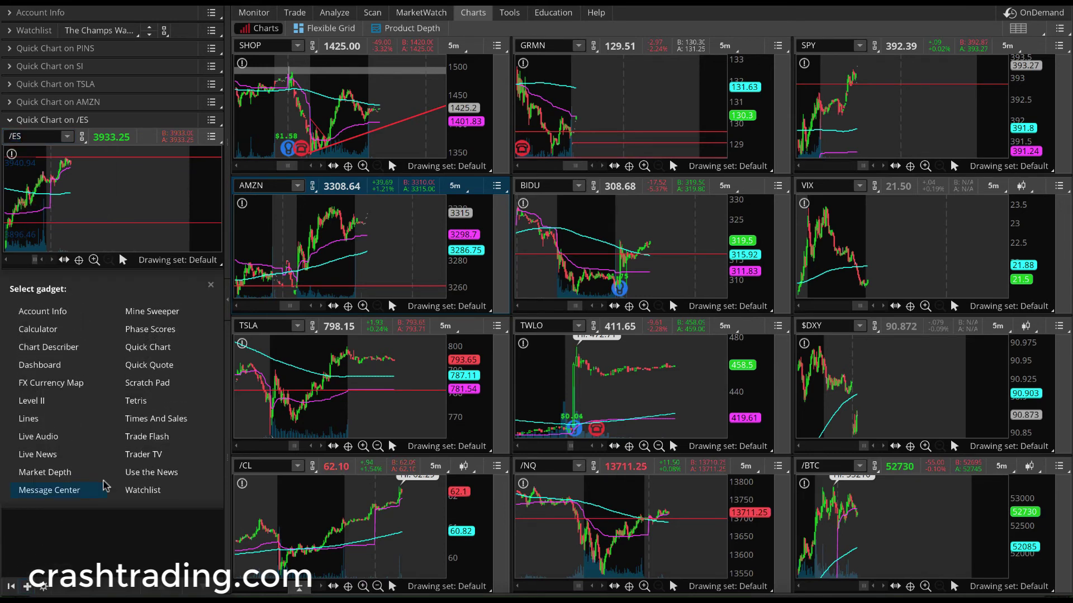
{"action": "left_click", "coordinate": [158, 383]}
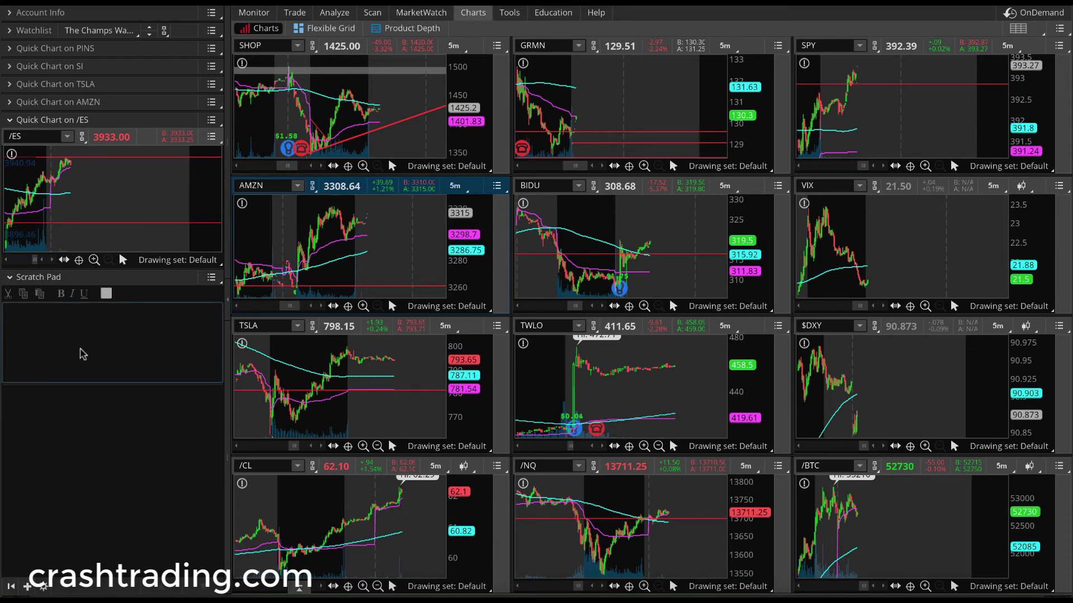
{"action": "left_click", "coordinate": [82, 354]}
{"action": "type", "text": "Fed Meetin 2:30"}
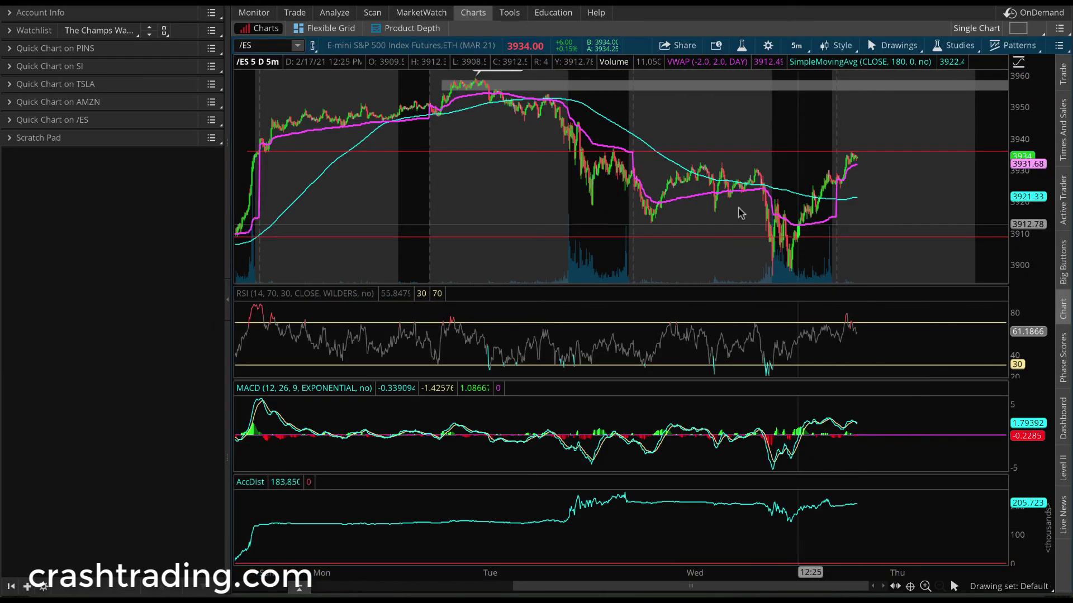
Zoom in on the 2/17/21 regular trading session in the single /ES chart
{"action": "left_click_drag", "start_coordinate": [893, 106], "coordinate": [731, 207]}
{"action": "left_click_drag", "start_coordinate": [402, 262], "coordinate": [659, 269]}
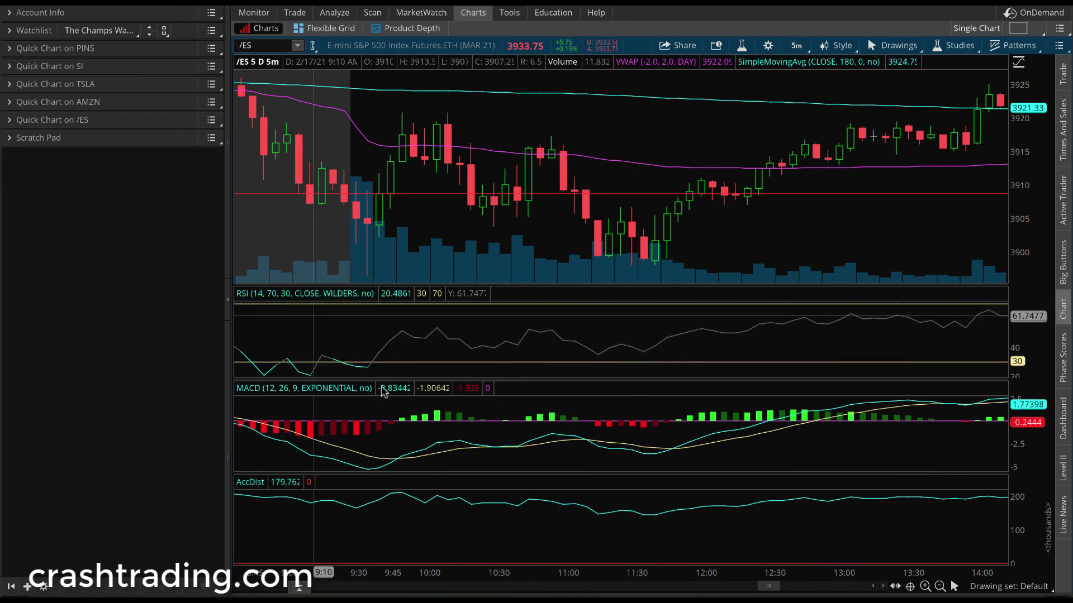
Load the saved grid "Drop a like on this video" and zoom in on its BIDU chart
{"action": "left_click", "coordinate": [1018, 29]}
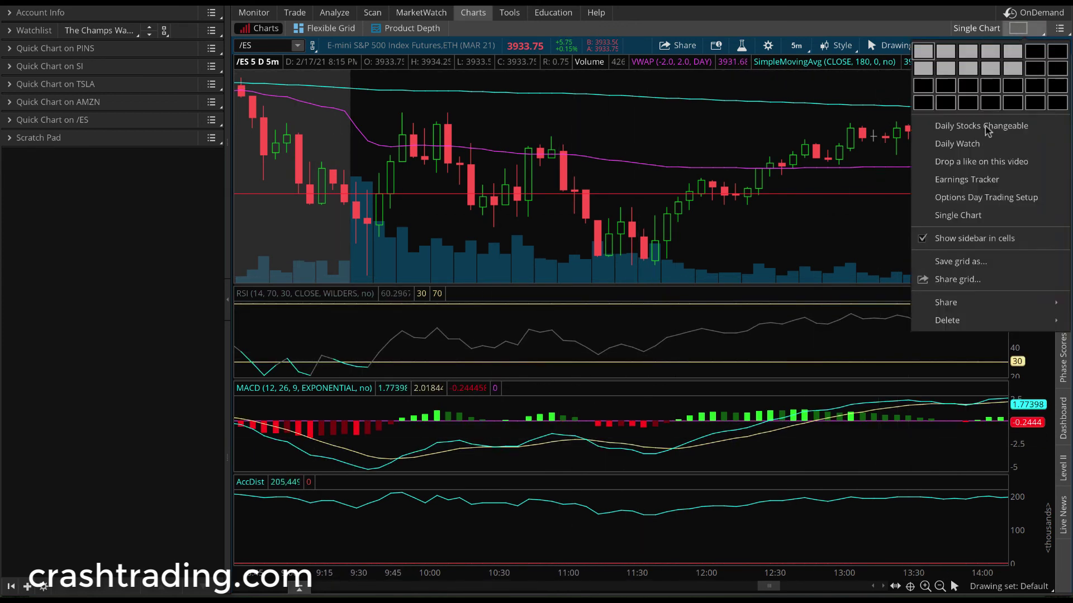
{"action": "left_click", "coordinate": [969, 162]}
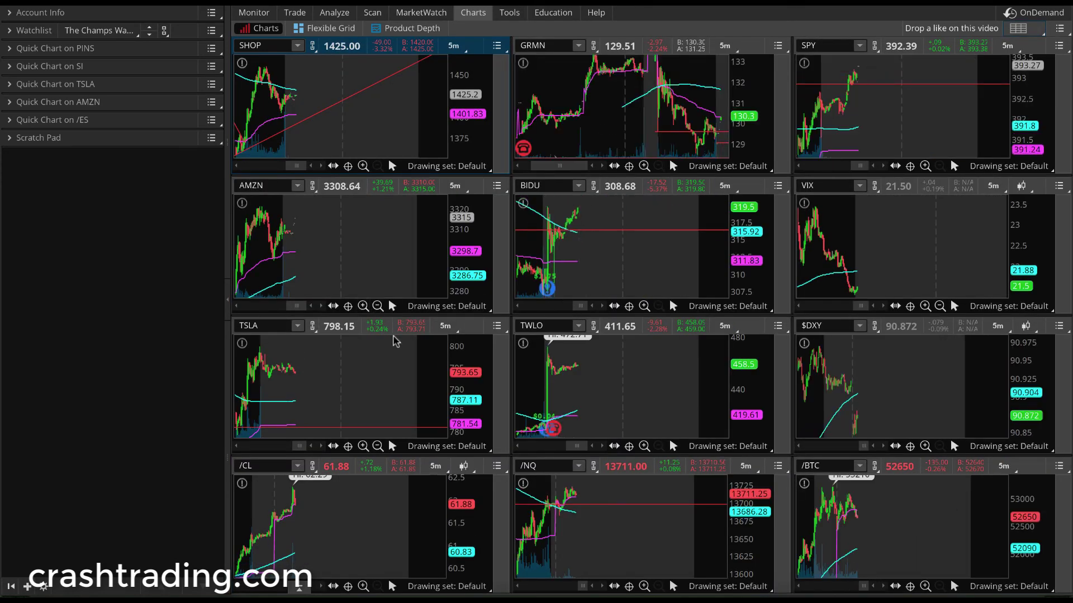
{"action": "left_click_drag", "start_coordinate": [582, 285], "coordinate": [698, 289]}
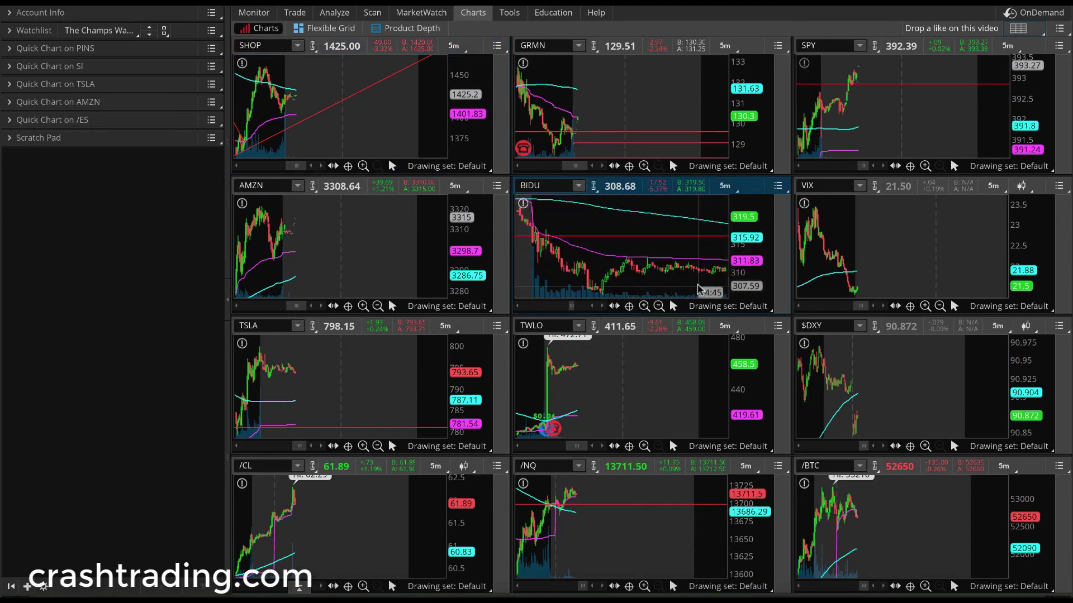
Switch back to the saved Single Chart layout and zoom in on the latest /ES session
{"action": "left_click", "coordinate": [1014, 29]}
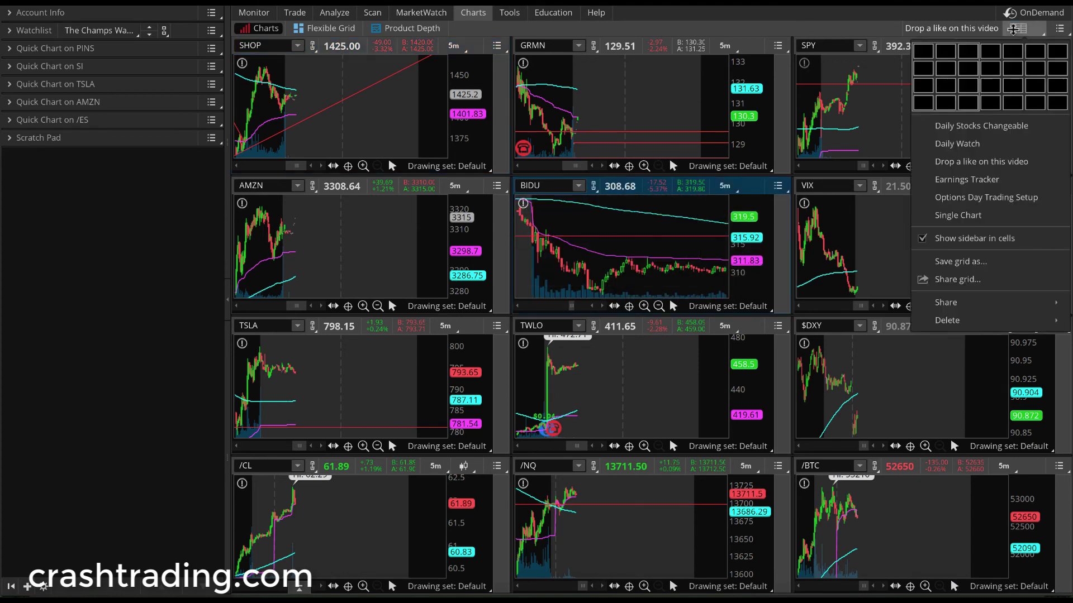
{"action": "left_click", "coordinate": [958, 215]}
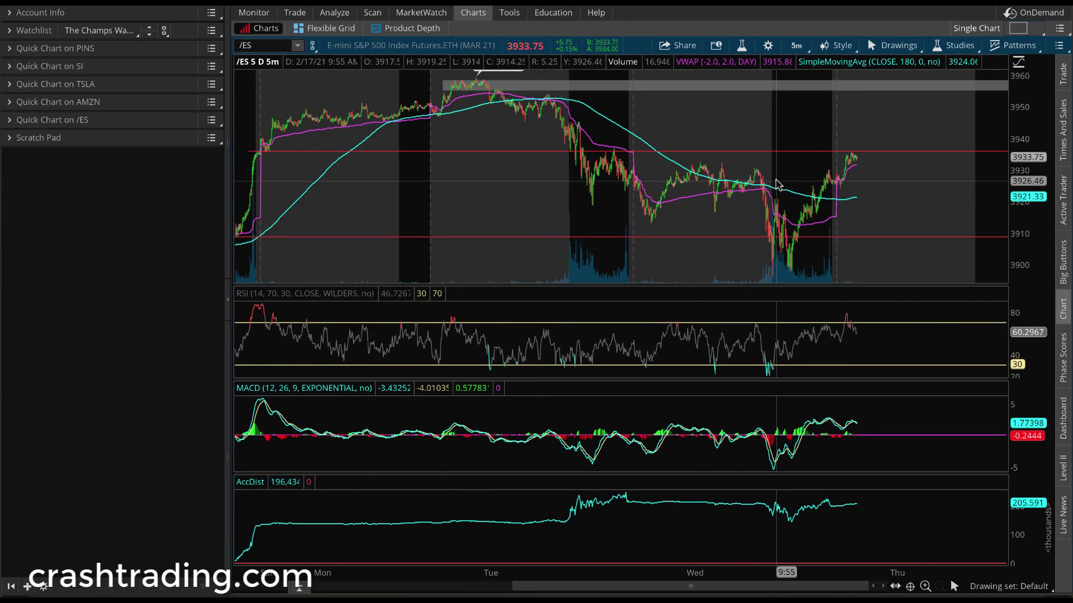
{"action": "left_click", "coordinate": [768, 45]}
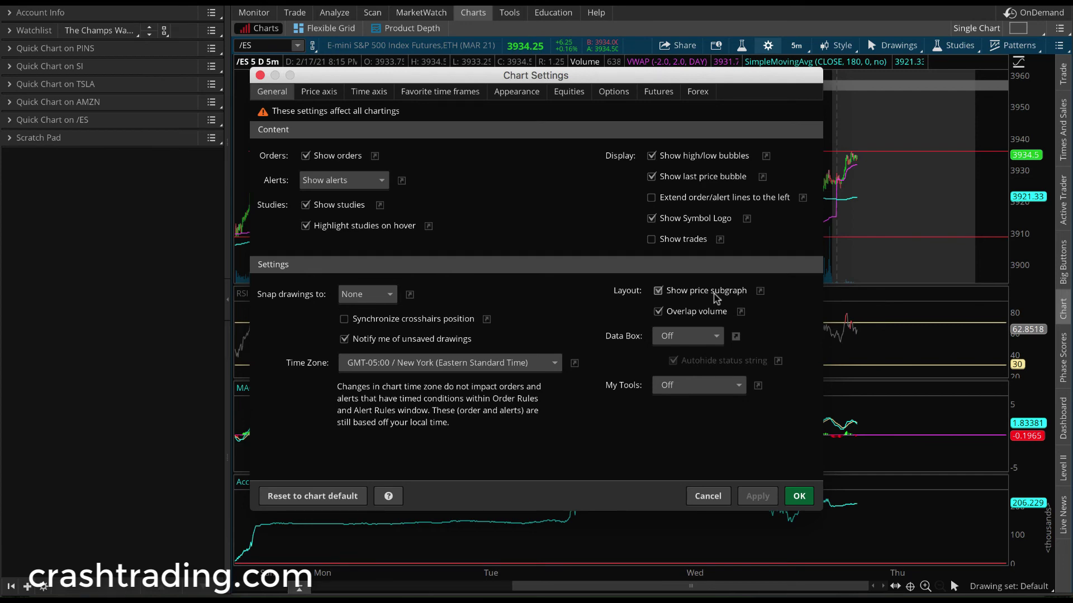
{"action": "left_click", "coordinate": [710, 496]}
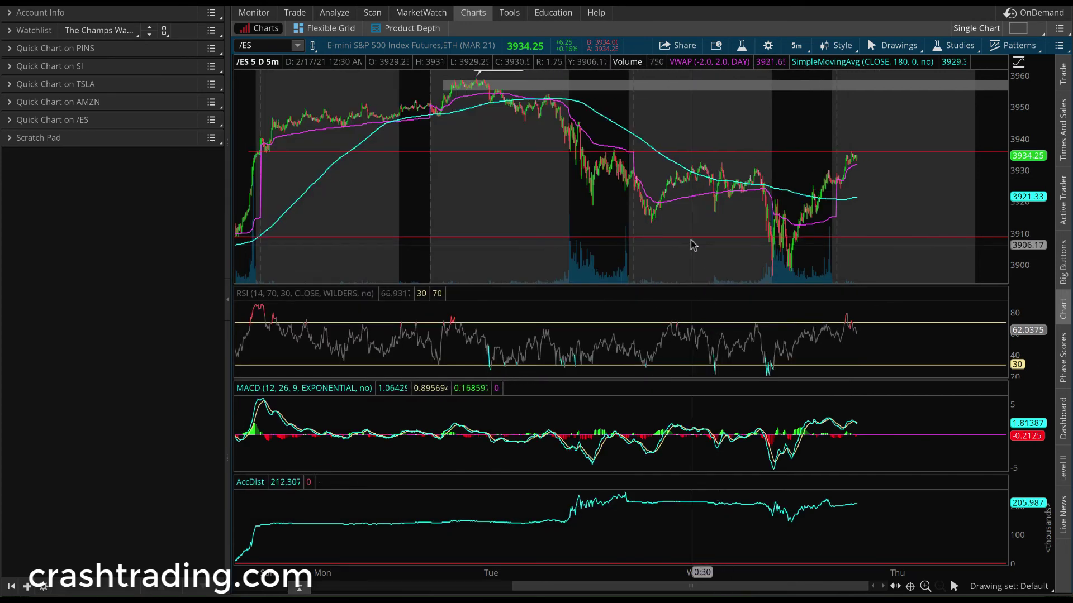
{"action": "left_click_drag", "start_coordinate": [693, 247], "coordinate": [920, 246]}
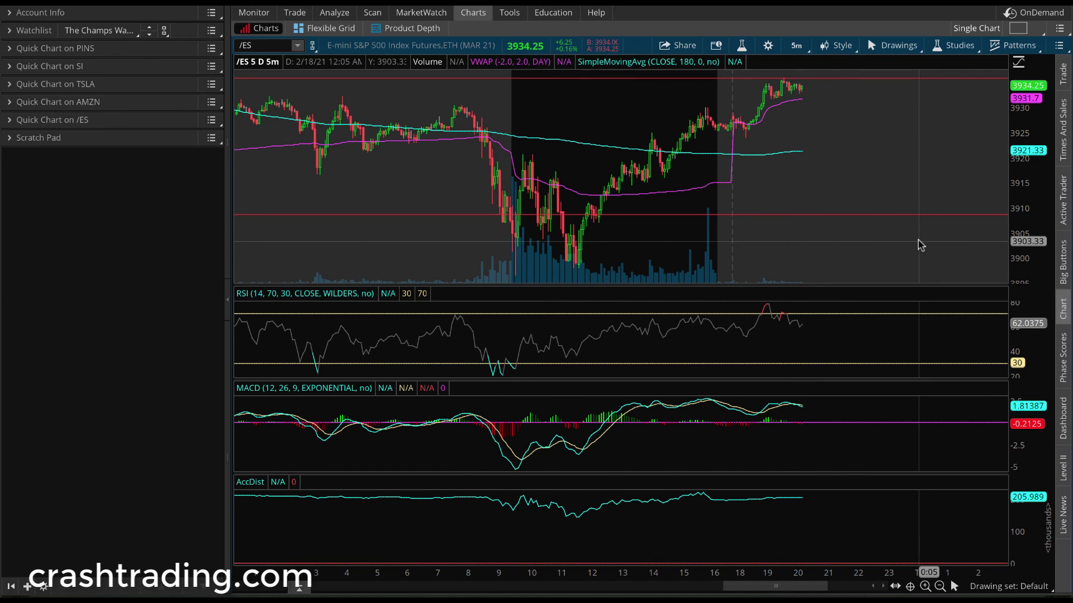
Review the chart settings for options, futures, forex and equities
{"action": "left_click", "coordinate": [767, 46]}
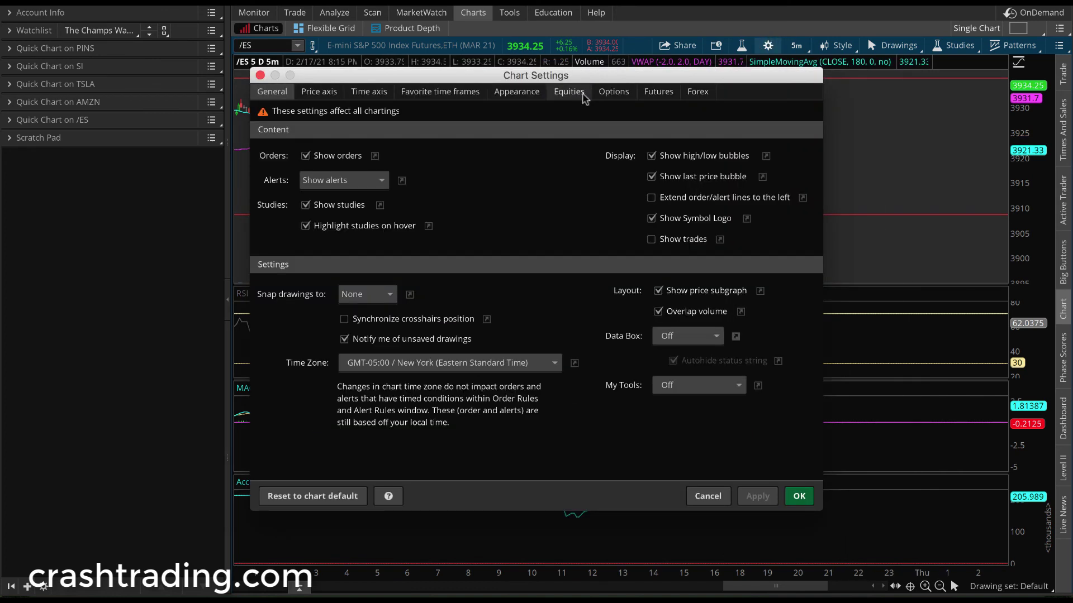
{"action": "left_click", "coordinate": [610, 91]}
{"action": "left_click", "coordinate": [653, 92]}
{"action": "left_click", "coordinate": [693, 92]}
{"action": "left_click", "coordinate": [657, 92]}
{"action": "left_click", "coordinate": [619, 92]}
{"action": "left_click", "coordinate": [571, 93]}
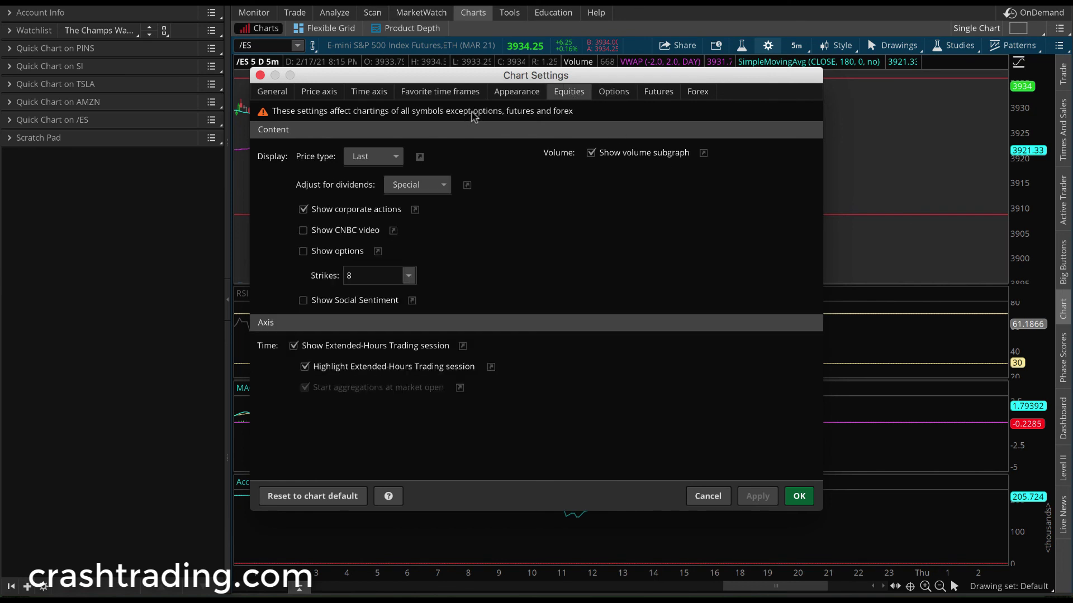
Set the preset color of the volume bars to cyan in the chart appearance settings and save the change
{"action": "left_click", "coordinate": [518, 95]}
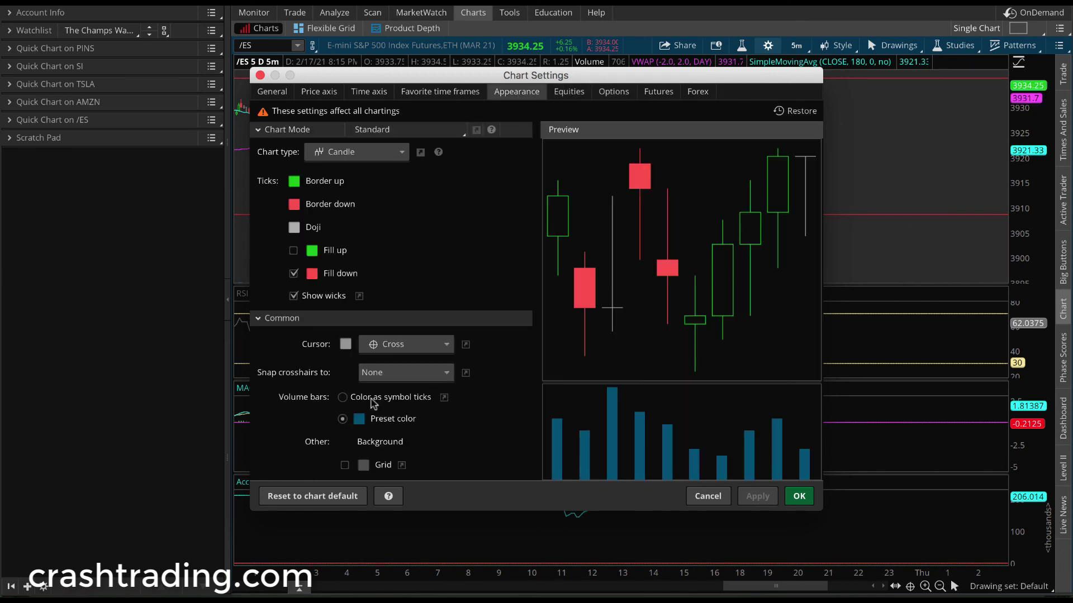
{"action": "left_click", "coordinate": [360, 420]}
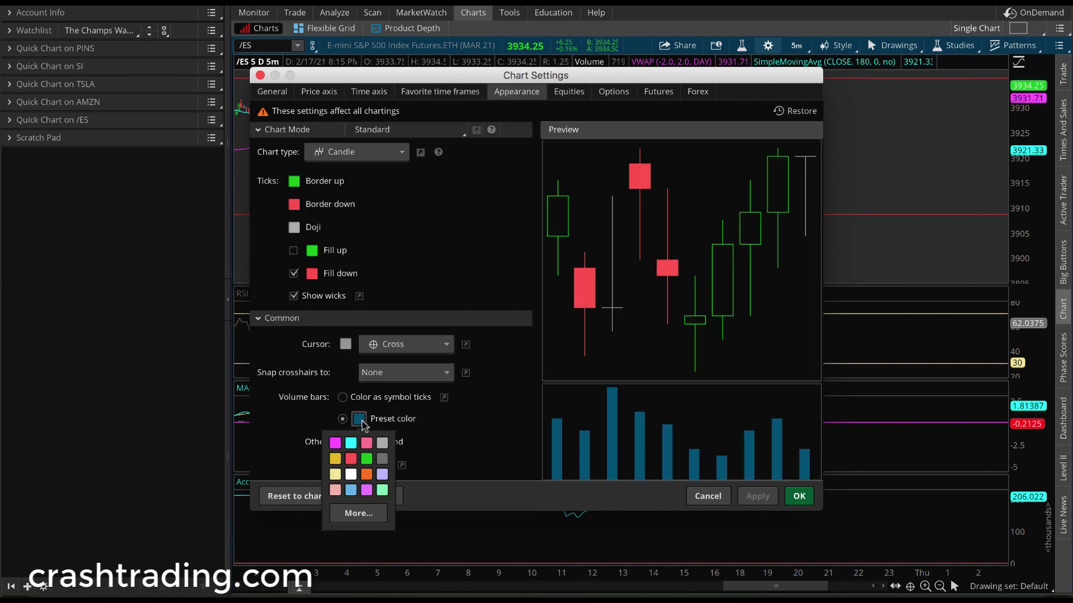
{"action": "left_click", "coordinate": [349, 442]}
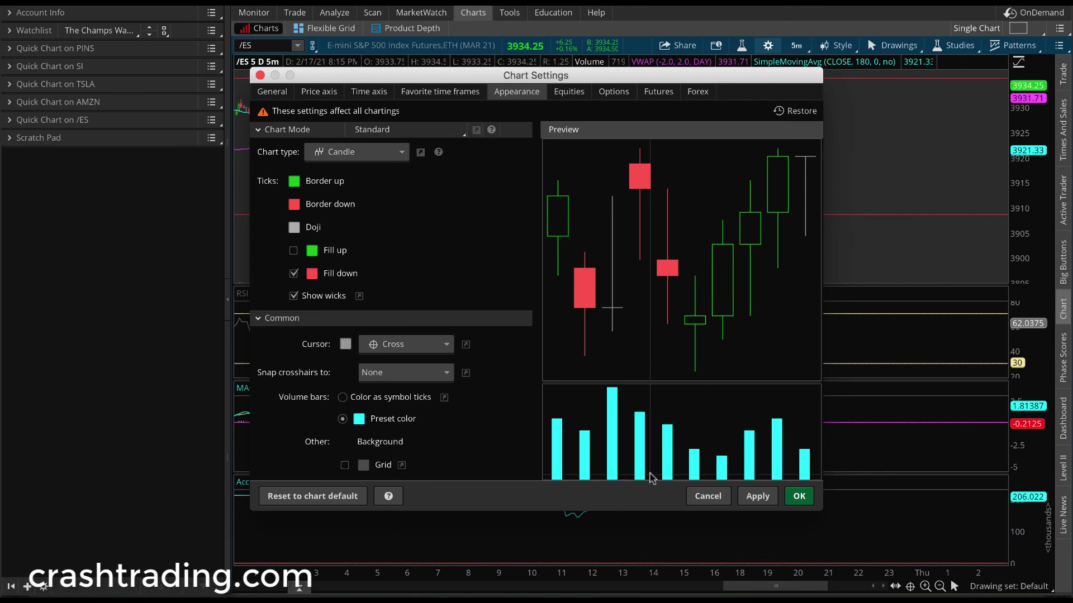
{"action": "left_click", "coordinate": [799, 496]}
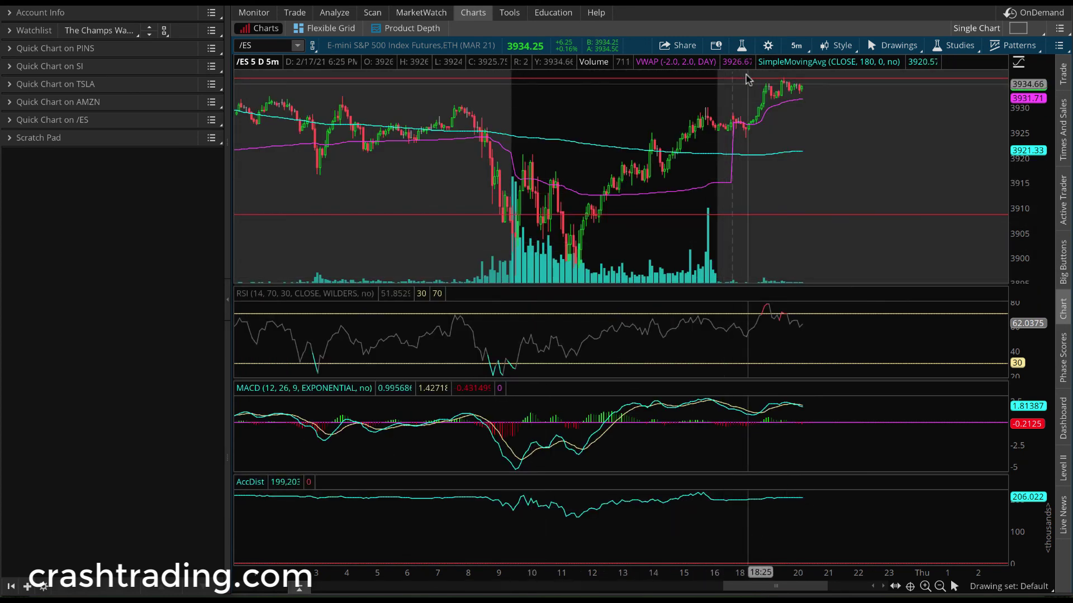
Reopen the chart appearance settings and open the color choices for the volume bars' preset color
{"action": "left_click", "coordinate": [767, 45]}
{"action": "left_click", "coordinate": [517, 91]}
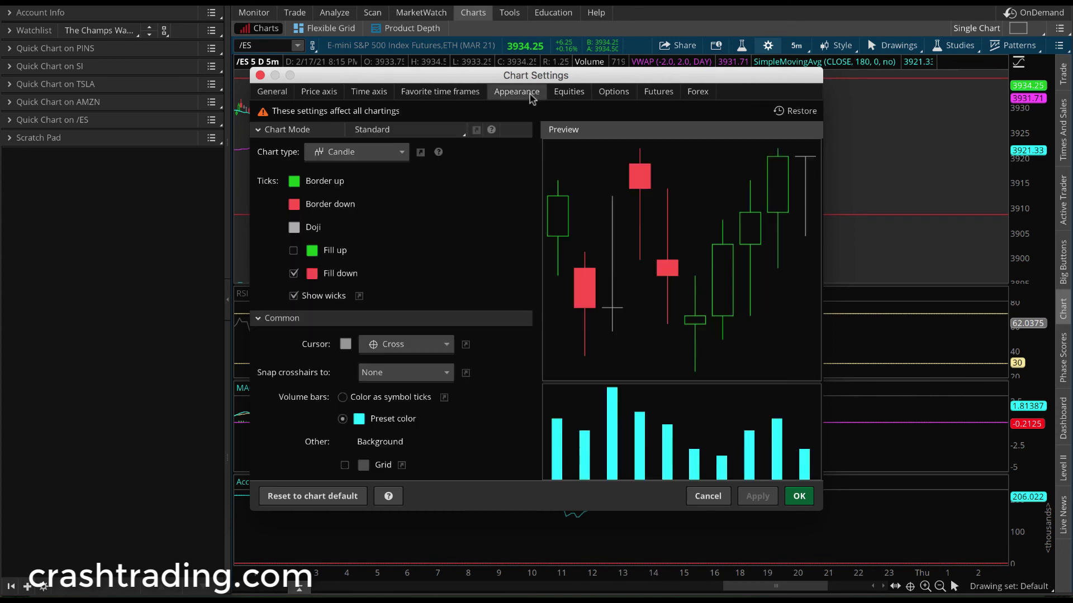
{"action": "left_click", "coordinate": [359, 419]}
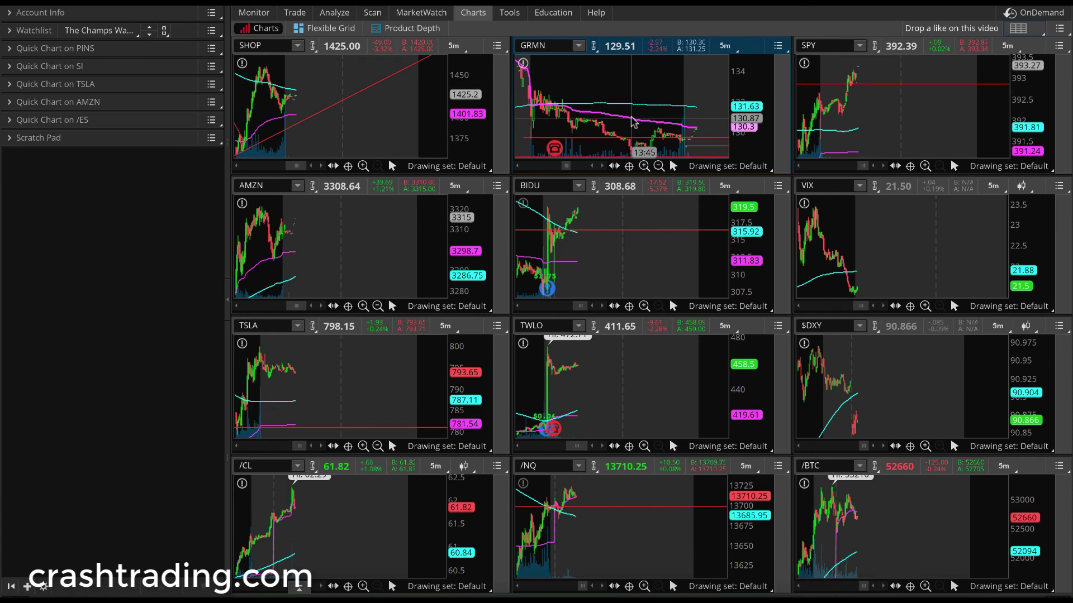
Zoom out on the GRMN chart in the saved grid to show more price history
{"action": "scroll", "coordinate": [614, 128], "scroll_direction": "up", "scroll_amount": 3}
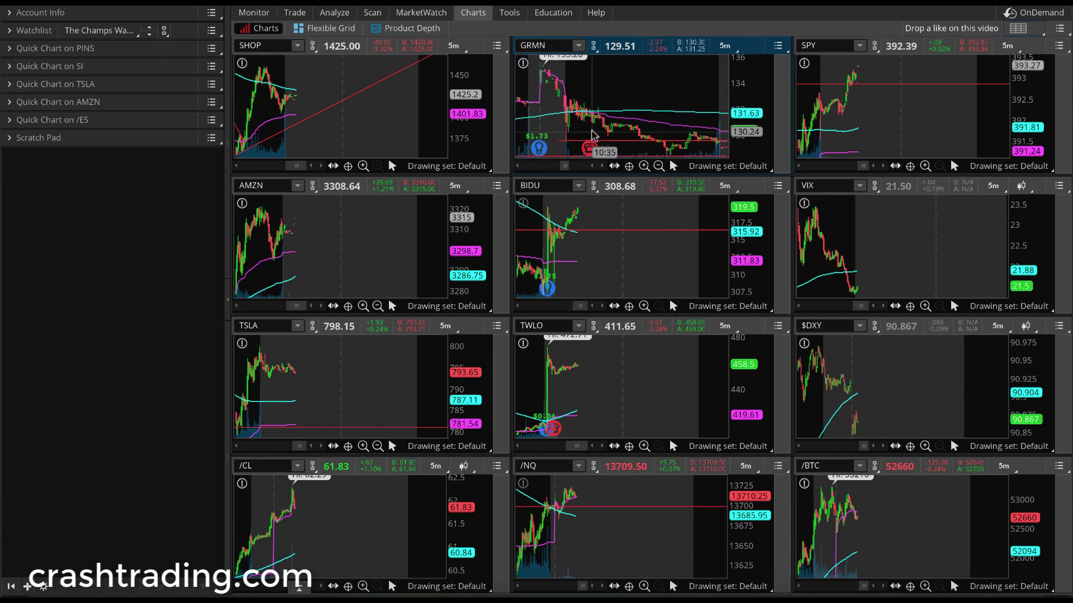